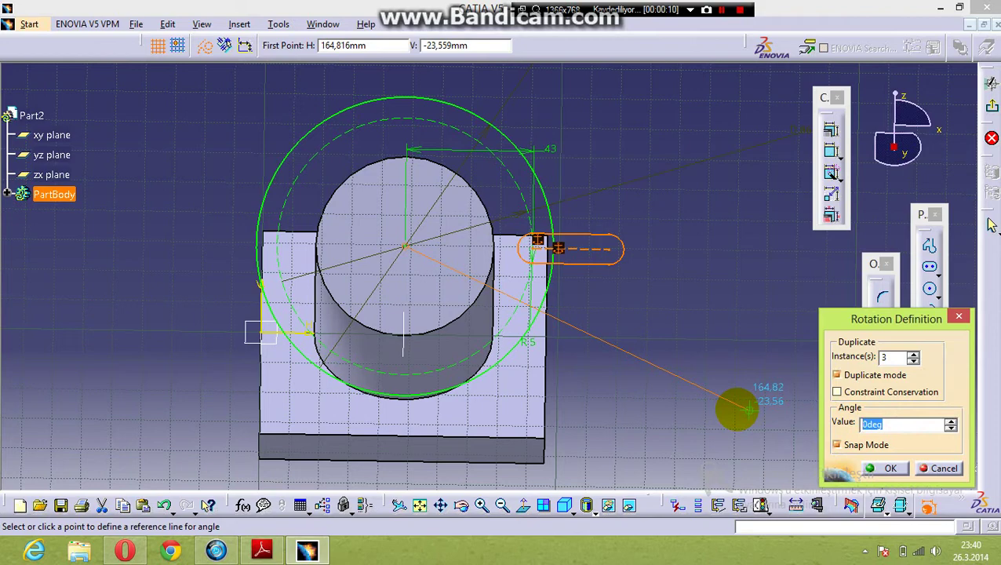
- Rotate the slot about the circle's centre in duplicate mode with 3 instances at 90deg spacing
click(737, 408)
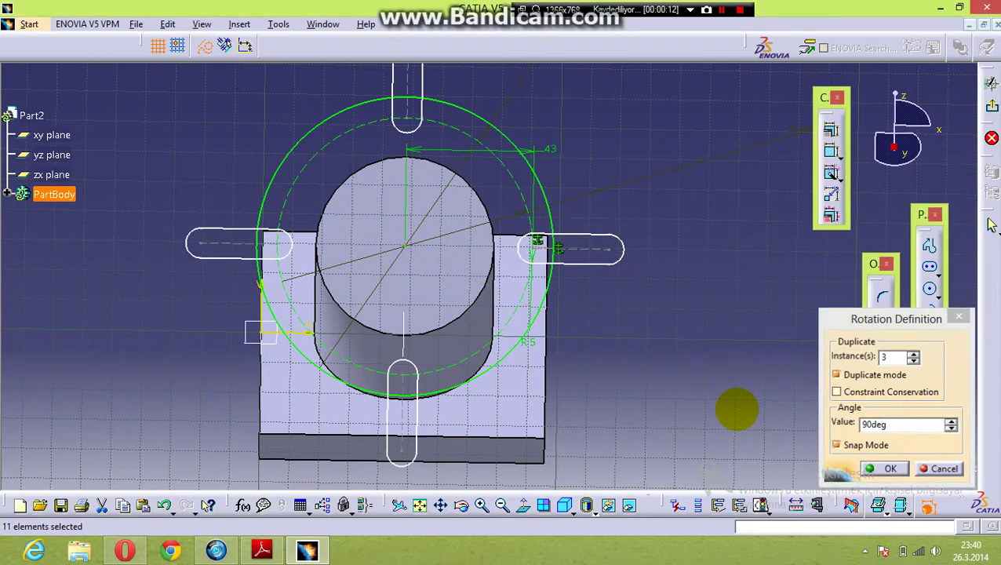
click(755, 393)
click(761, 359)
click(725, 385)
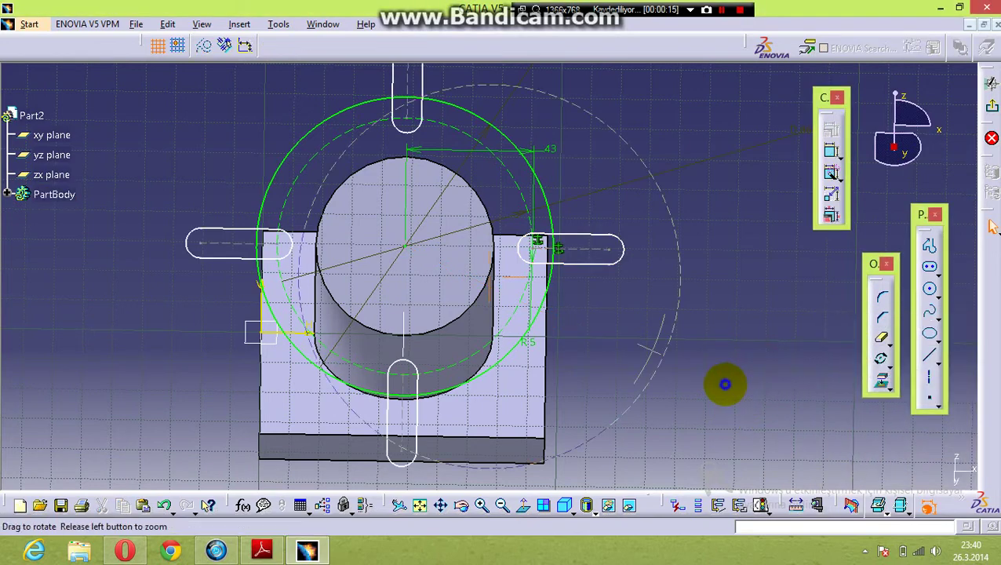
- Quick Trim the original slot, at the end of the 43 mm dimension, removing its end arc and sides outside the outer circle
middle_drag(725, 384, 738, 434)
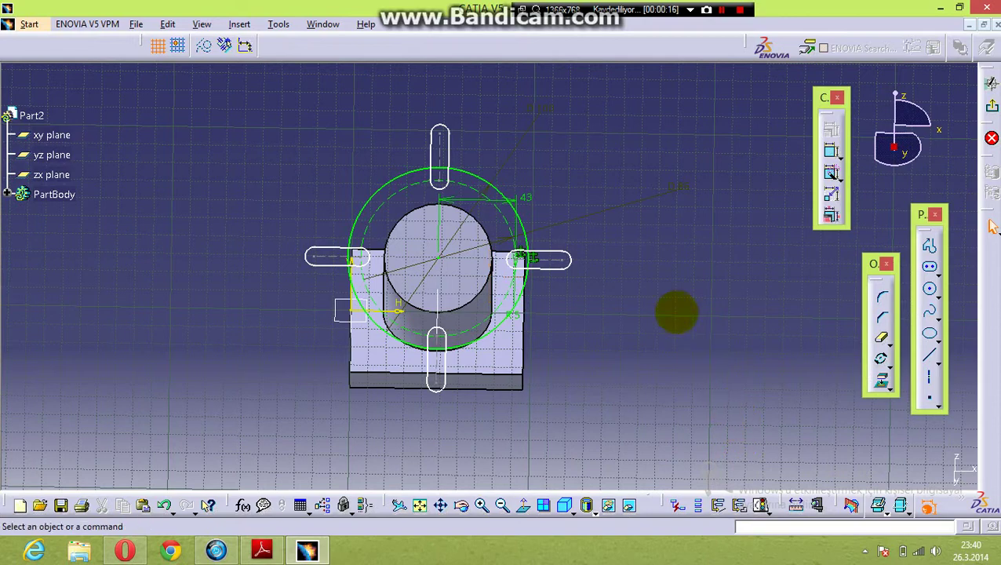
middle_drag(675, 311, 669, 259)
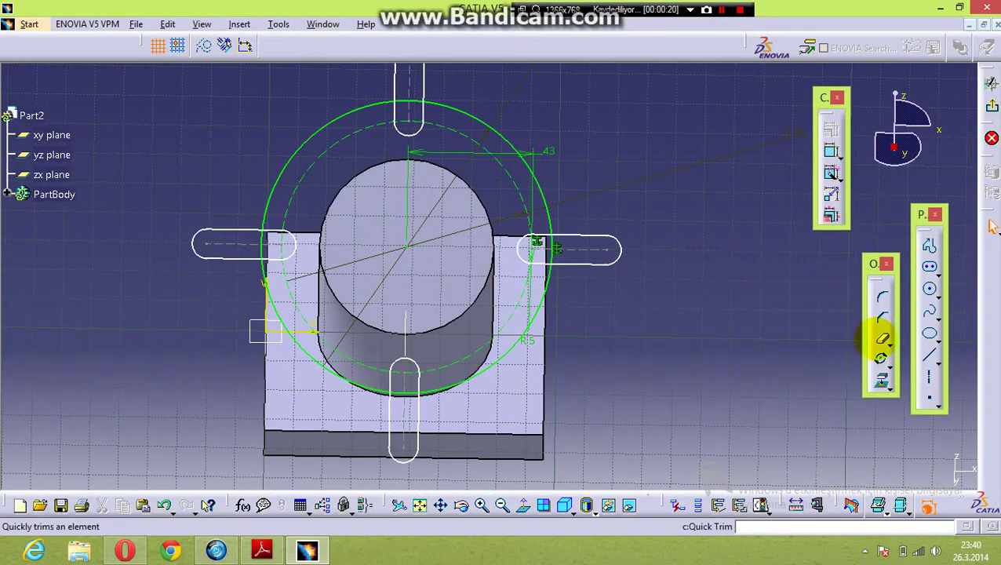
click(882, 339)
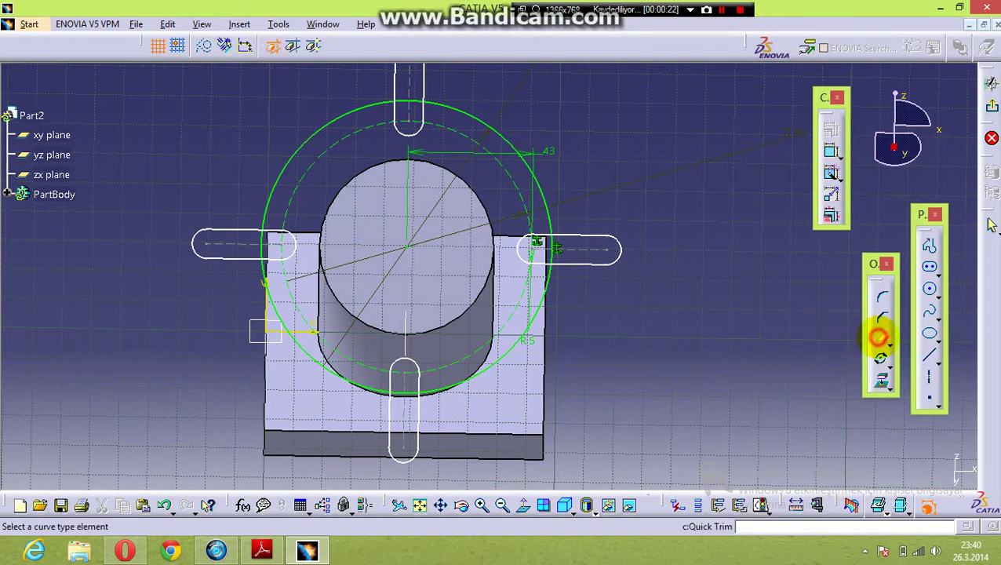
click(617, 257)
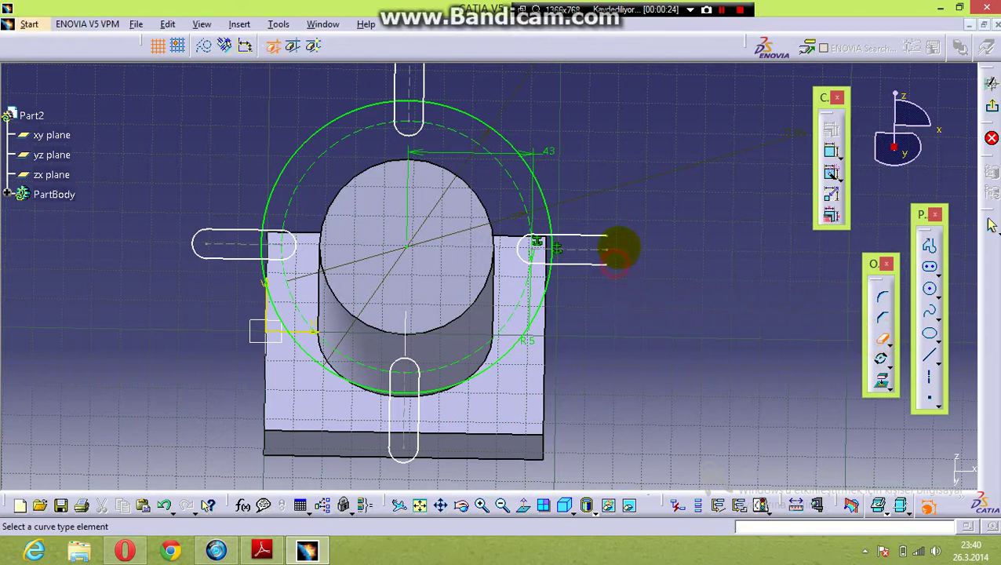
click(596, 235)
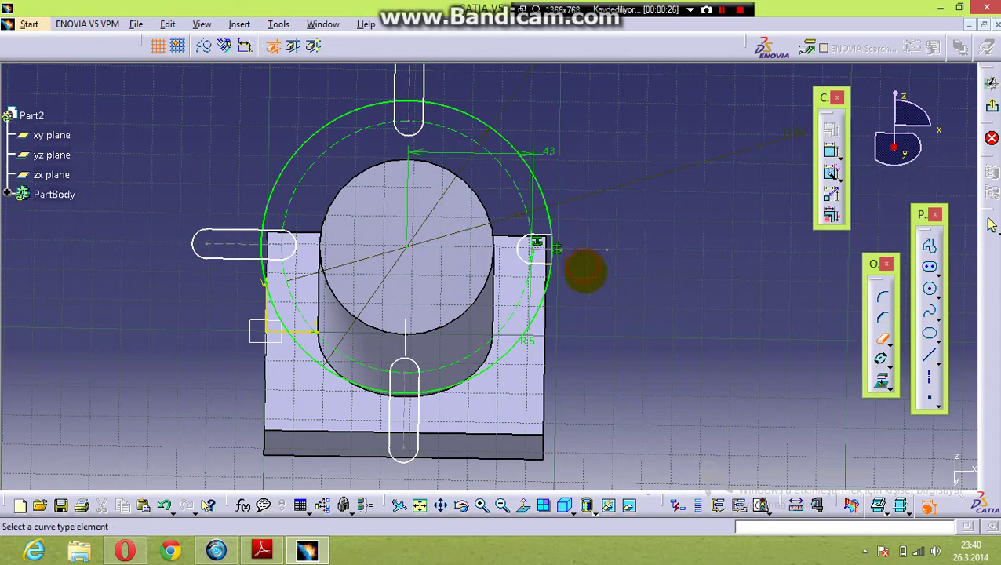
- Trim the lower and left slots back to the outer circle and remove the circle's arc across the left slot
click(523, 506)
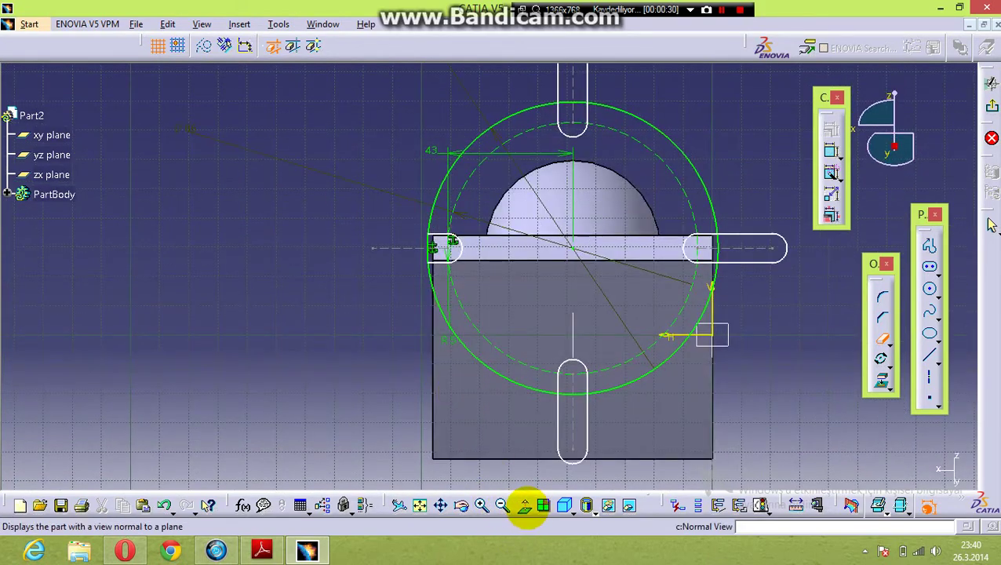
click(523, 506)
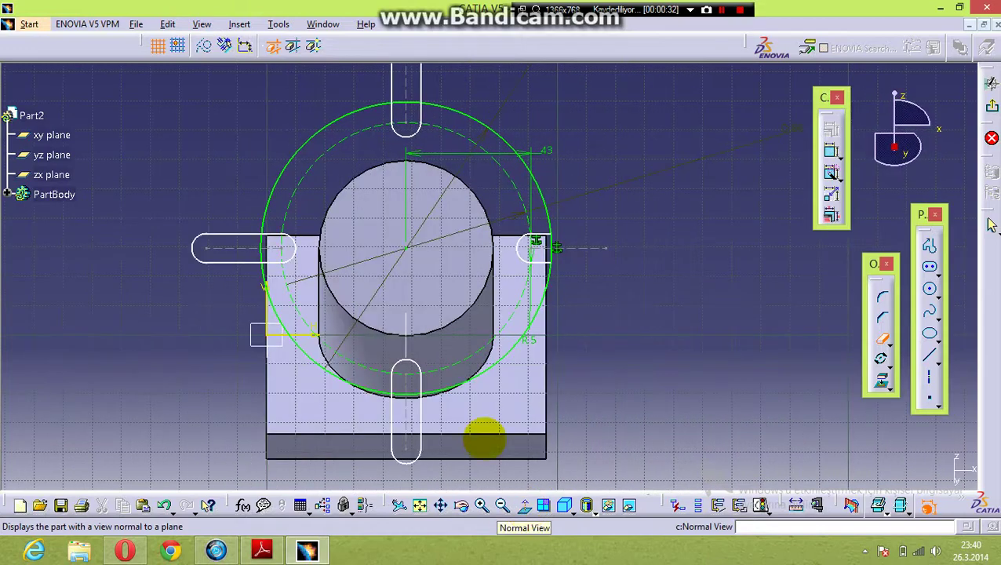
click(414, 463)
click(415, 415)
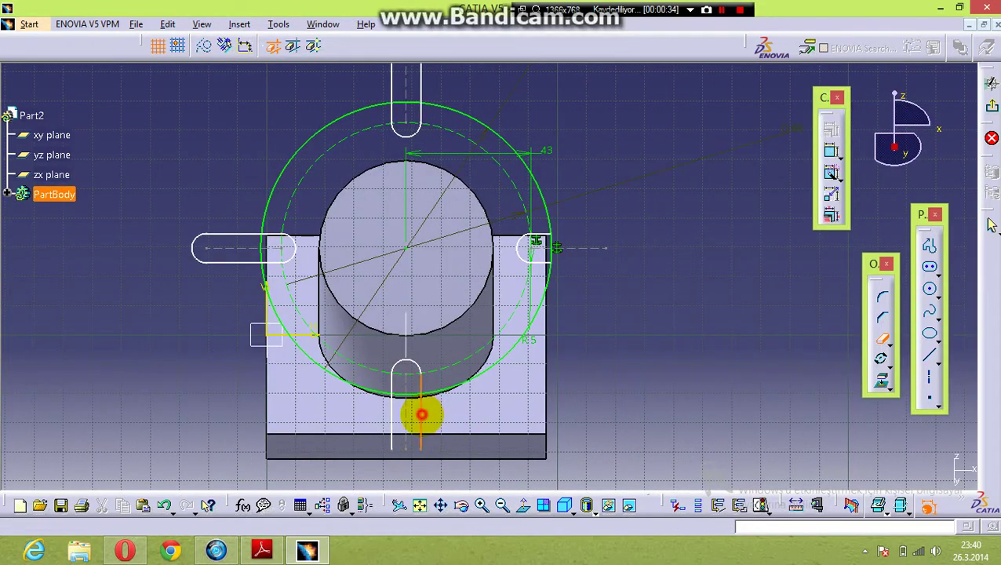
click(391, 424)
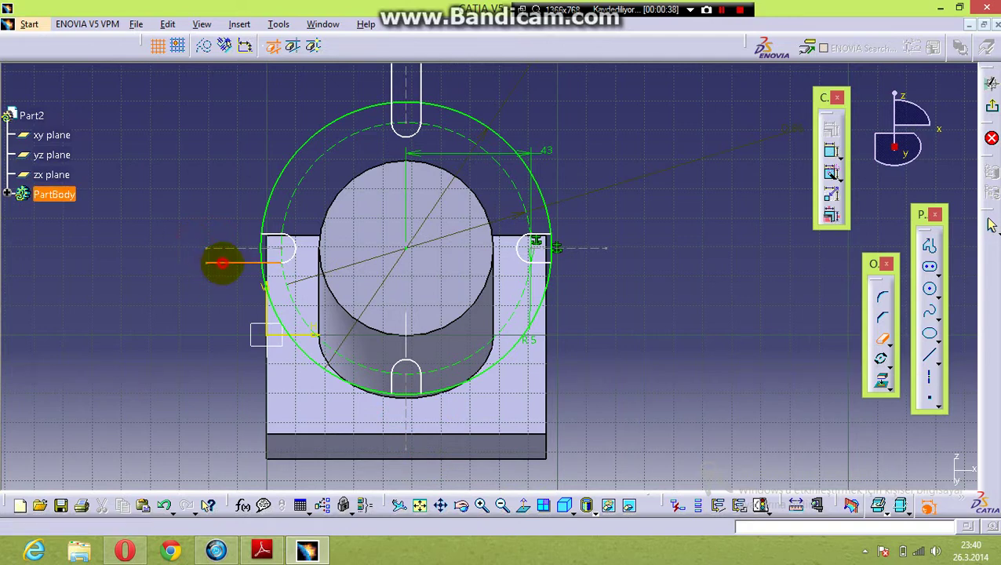
click(222, 264)
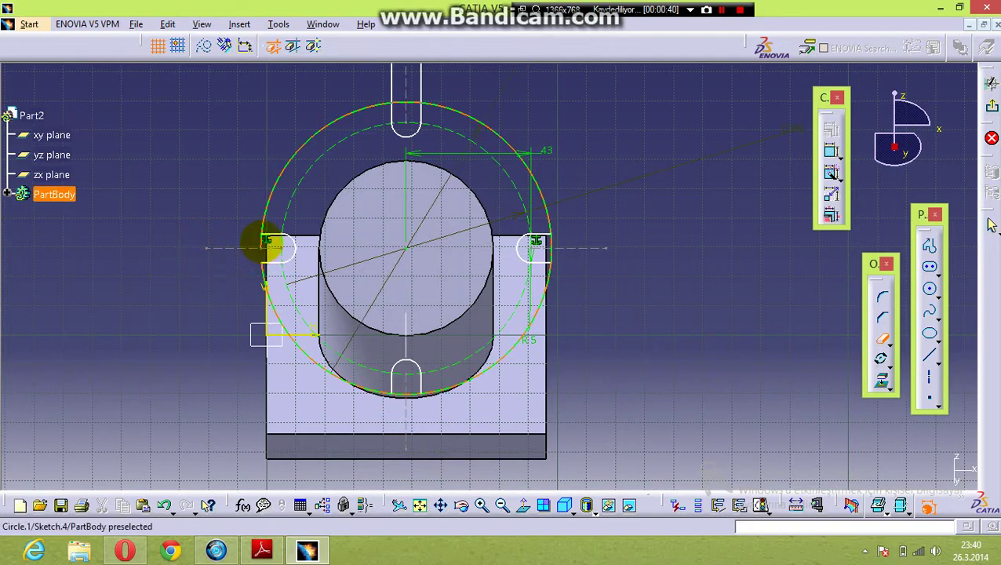
click(267, 245)
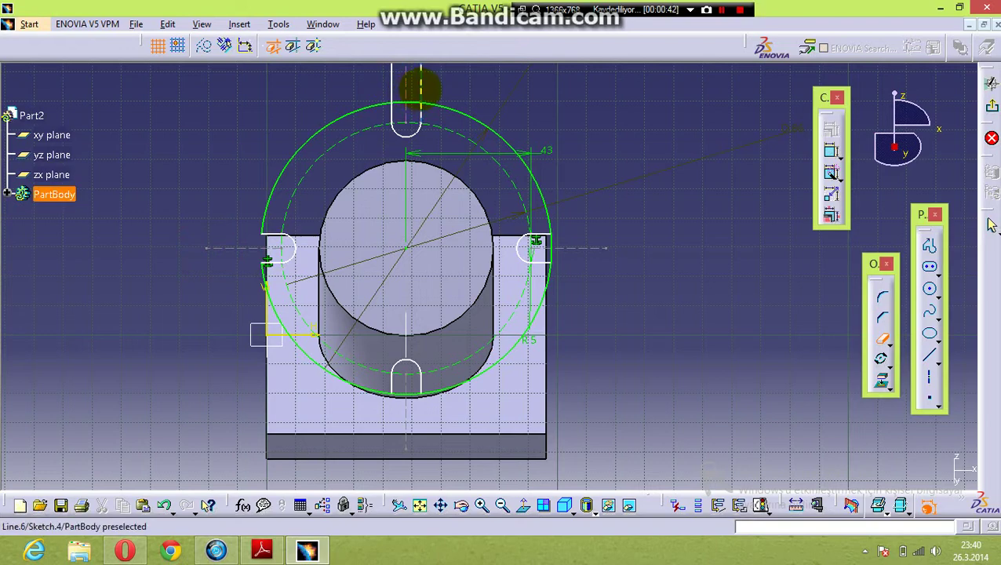
- Trim away the upper slot's sides and end arc outside the outer circle
click(419, 89)
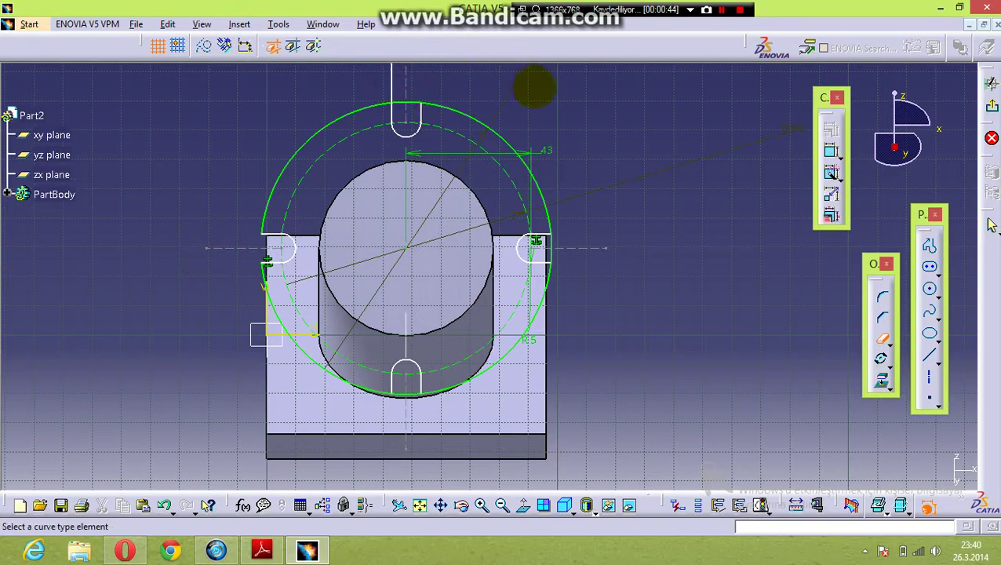
ctrl+middle_drag(536, 89, 551, 141)
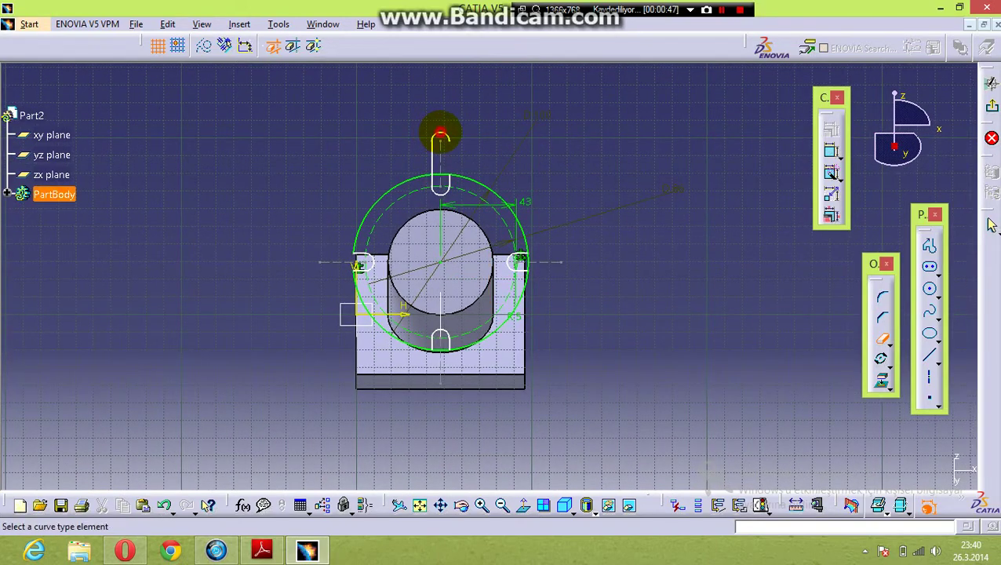
click(440, 135)
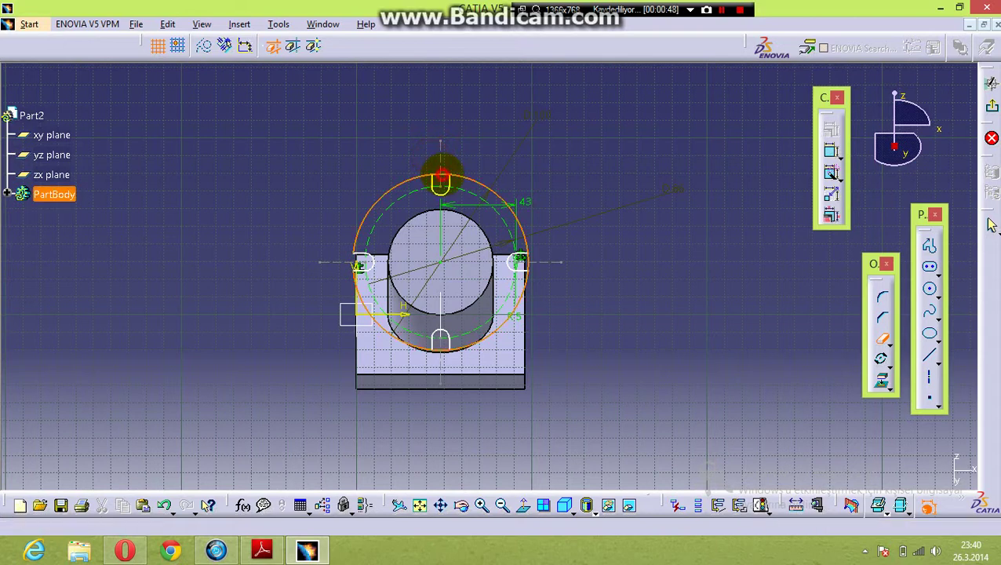
- Remove the circle's arcs across the upper, right and lower slots to open the notches, and exit the sketch
click(435, 172)
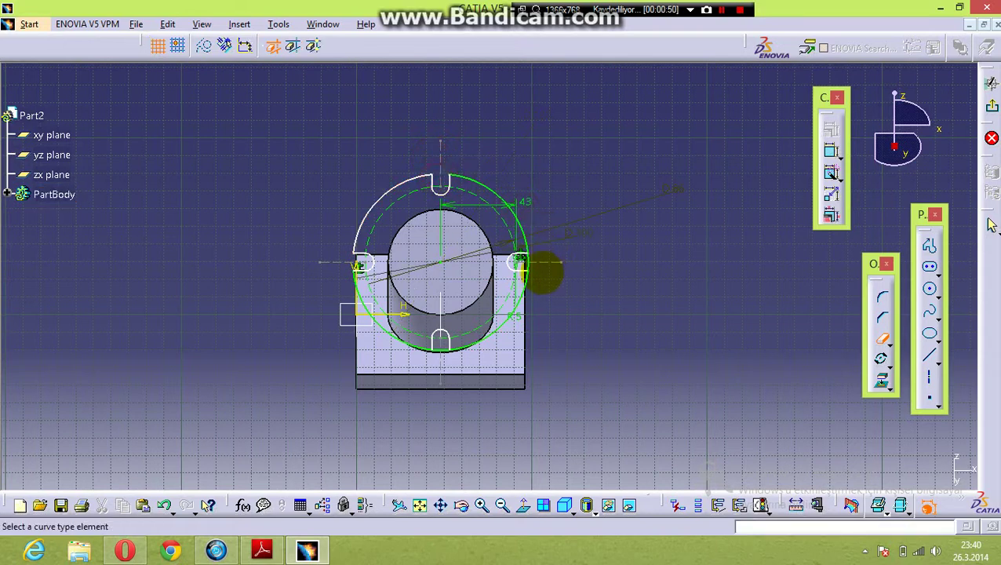
click(524, 261)
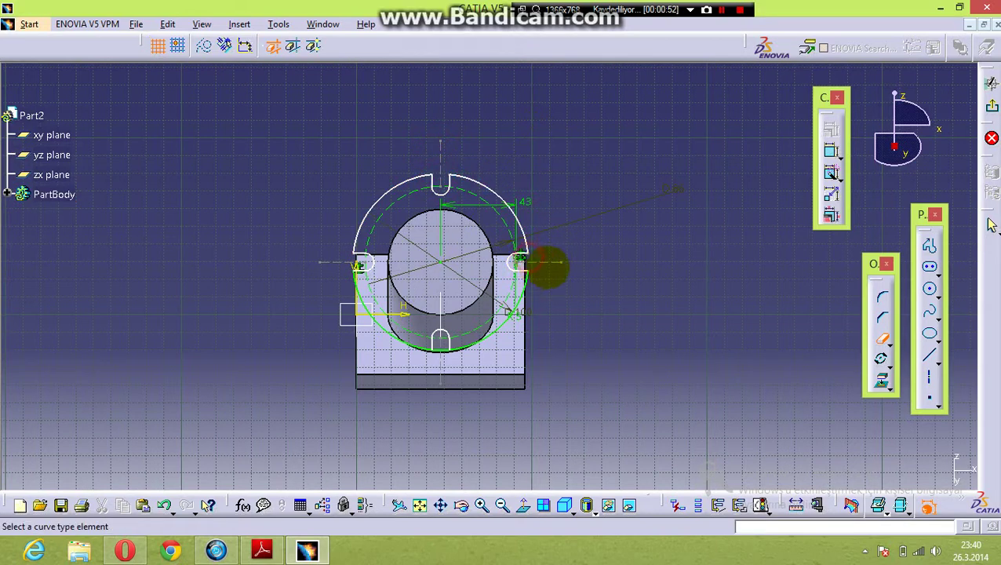
click(440, 353)
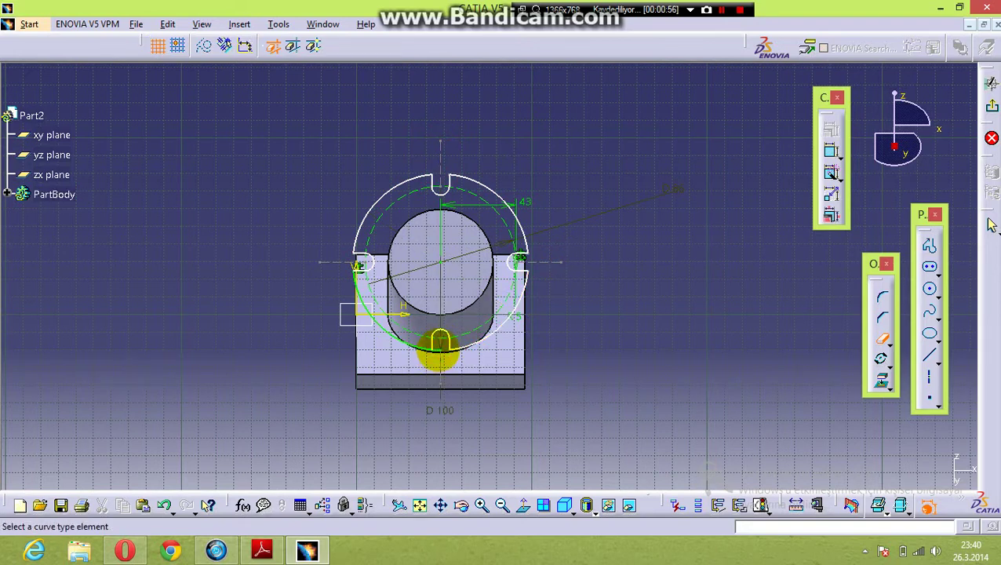
click(440, 354)
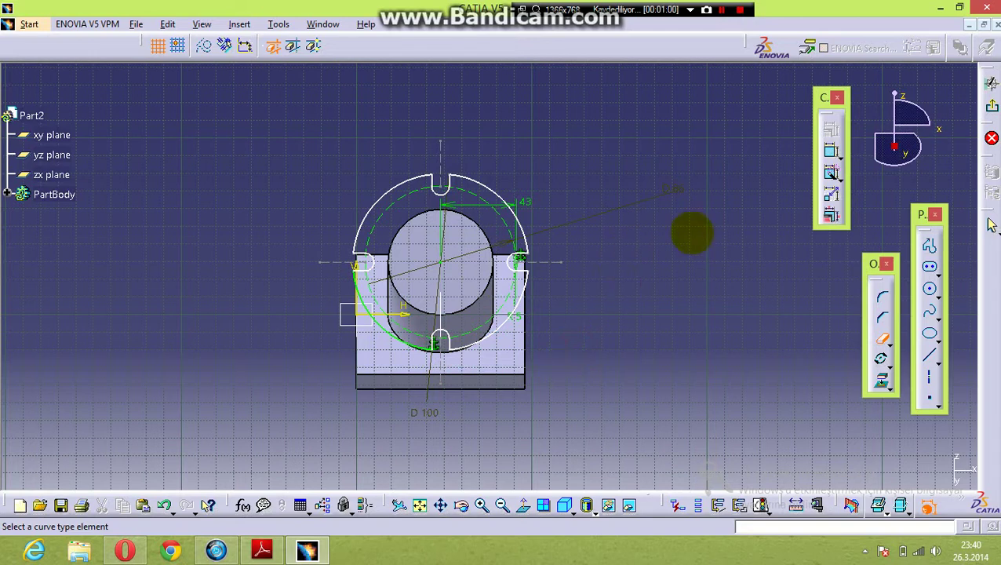
click(876, 339)
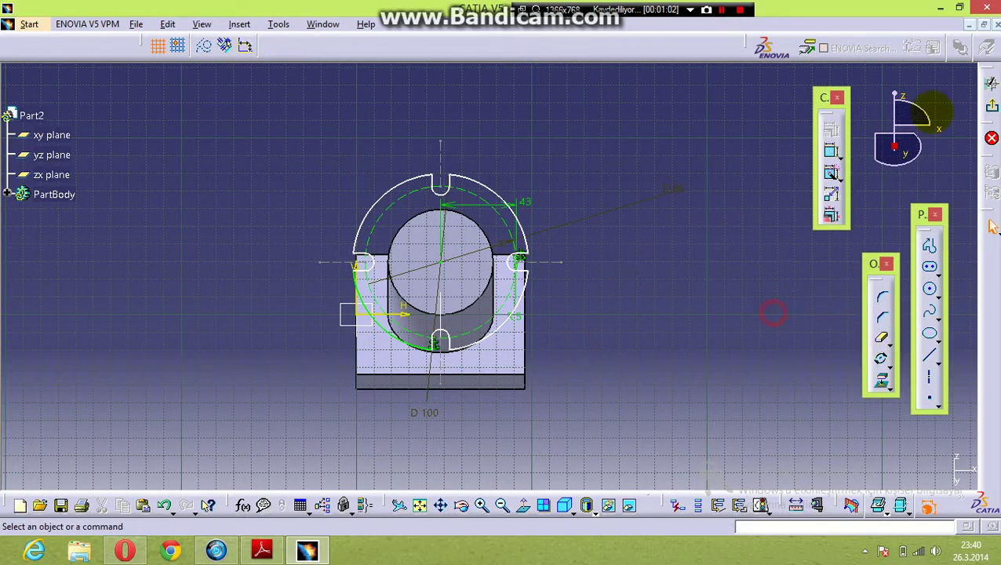
click(991, 101)
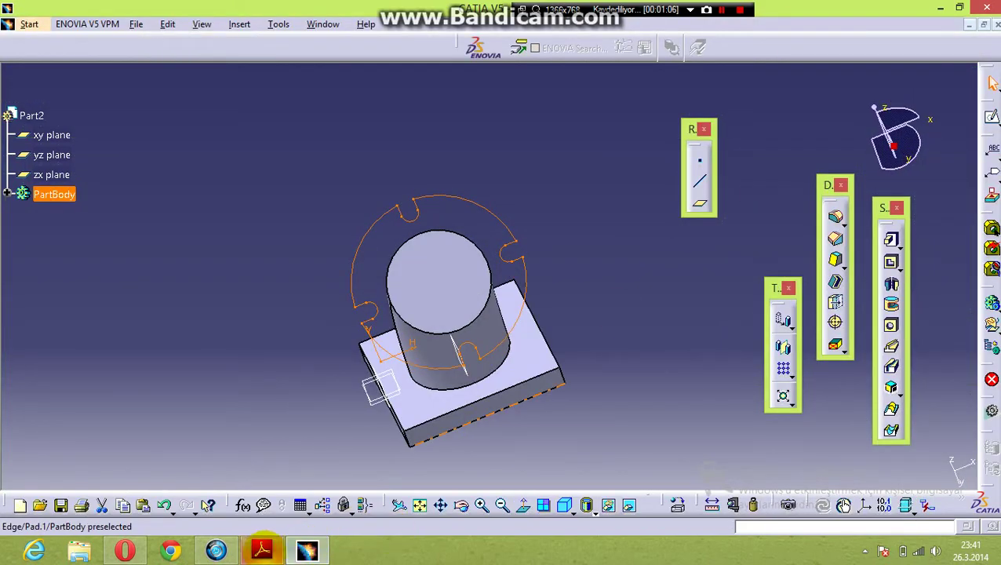
- Check the flange thickness in the PDF drawing, and in CATIA pad the notched circle profile 12 mm
click(262, 547)
mouse_move(333, 193)
mouse_down()
mouse_move(360, 226)
mouse_move(382, 234)
mouse_up()
click(306, 549)
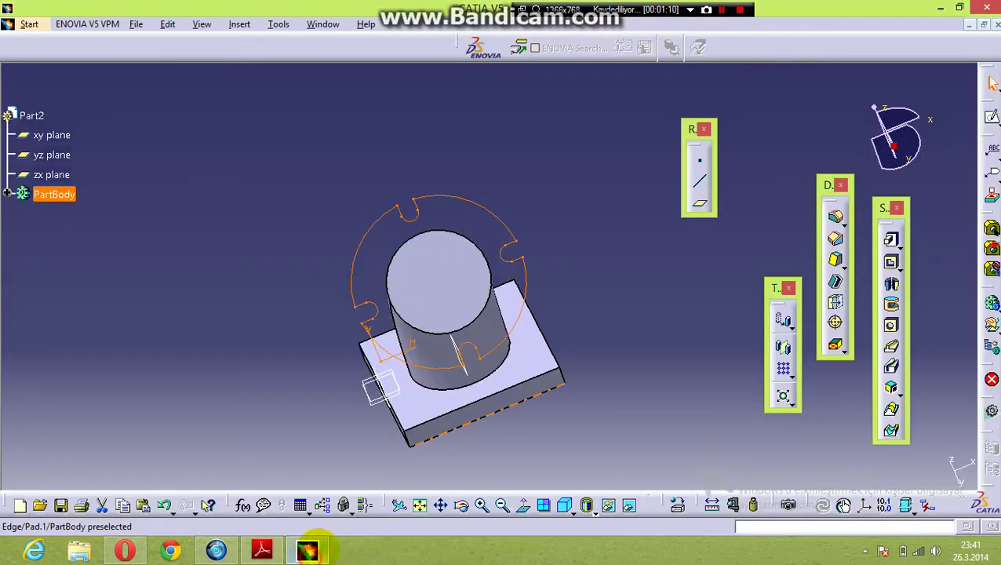
click(891, 240)
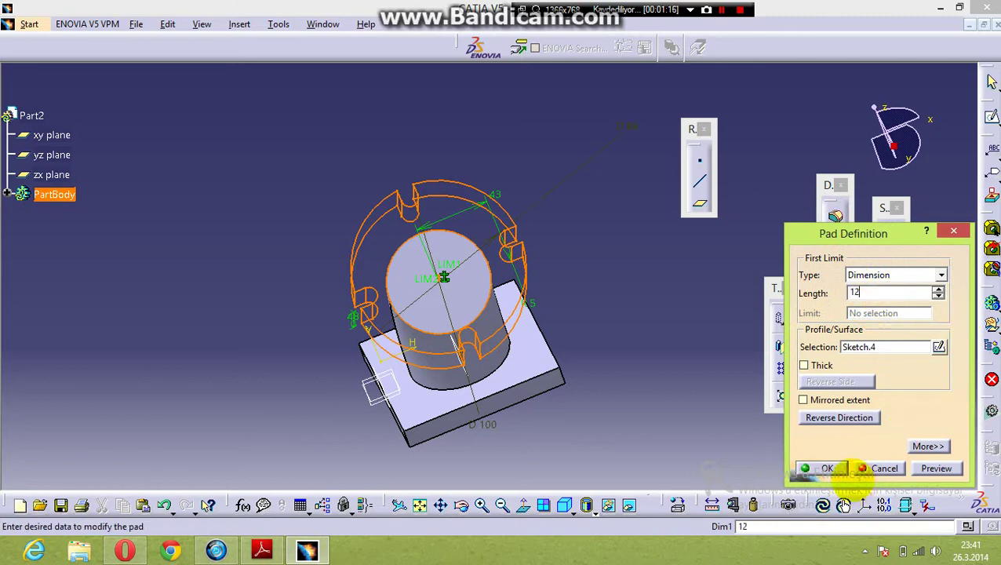
click(836, 468)
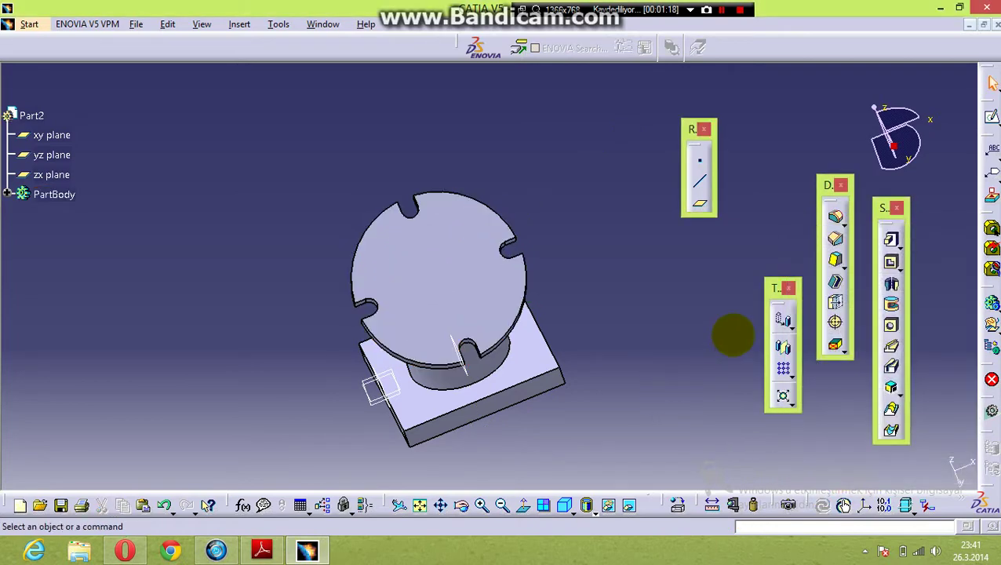
- Examine the bore dimension of part 30 in the PDF drawing and return to CATIA
middle_drag(733, 335, 592, 346)
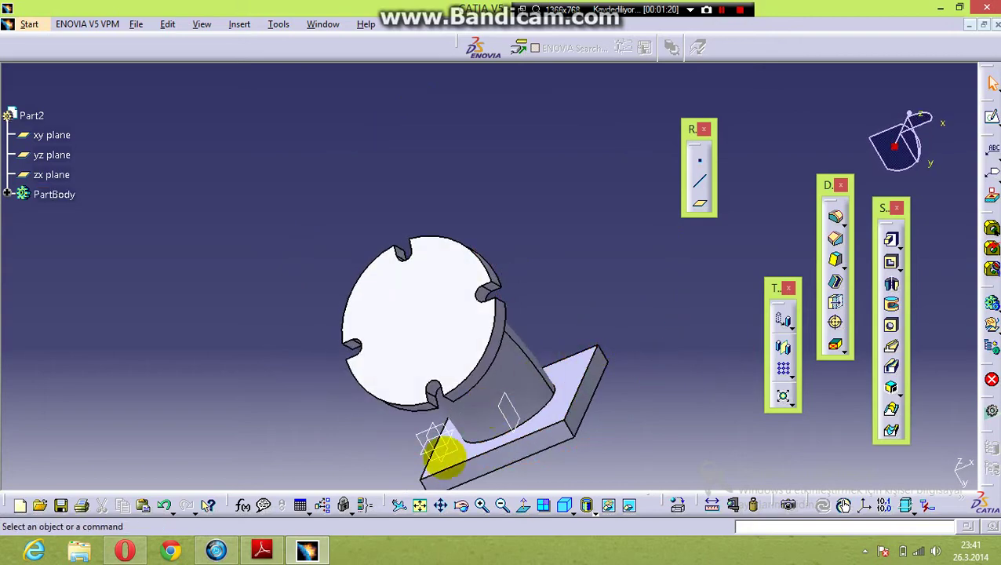
click(262, 549)
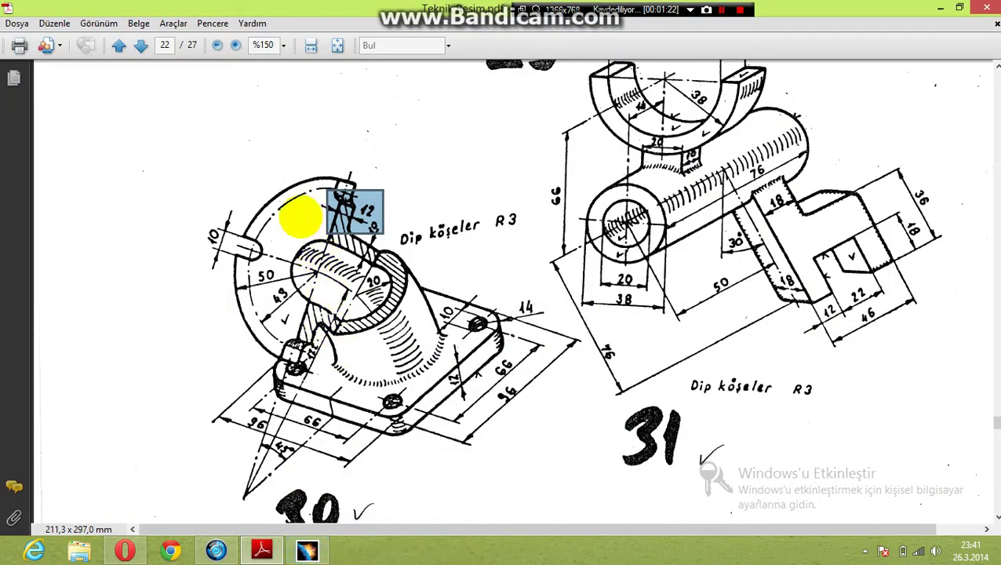
mouse_move(284, 242)
mouse_down()
mouse_move(329, 279)
mouse_move(399, 298)
mouse_up()
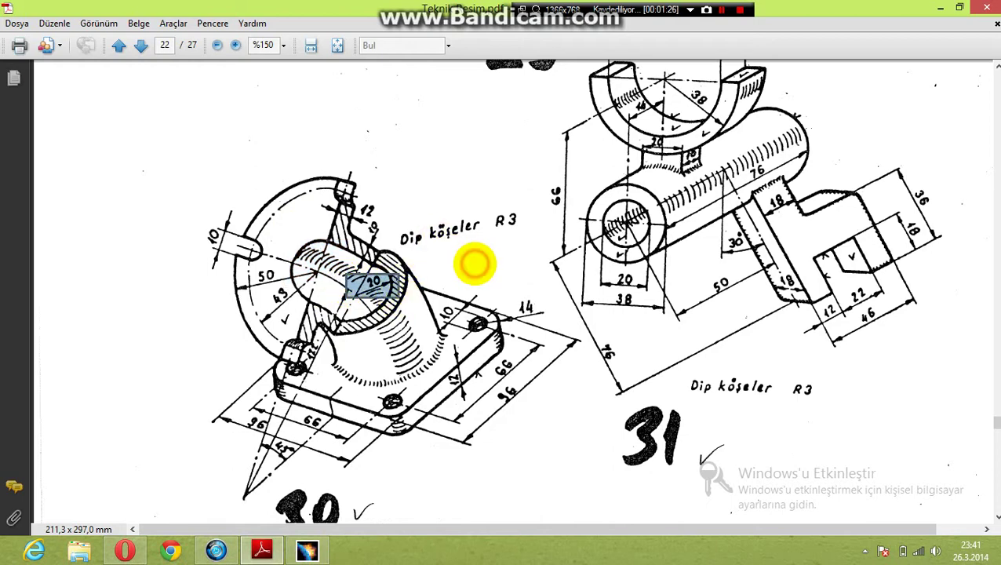
click(470, 264)
click(277, 170)
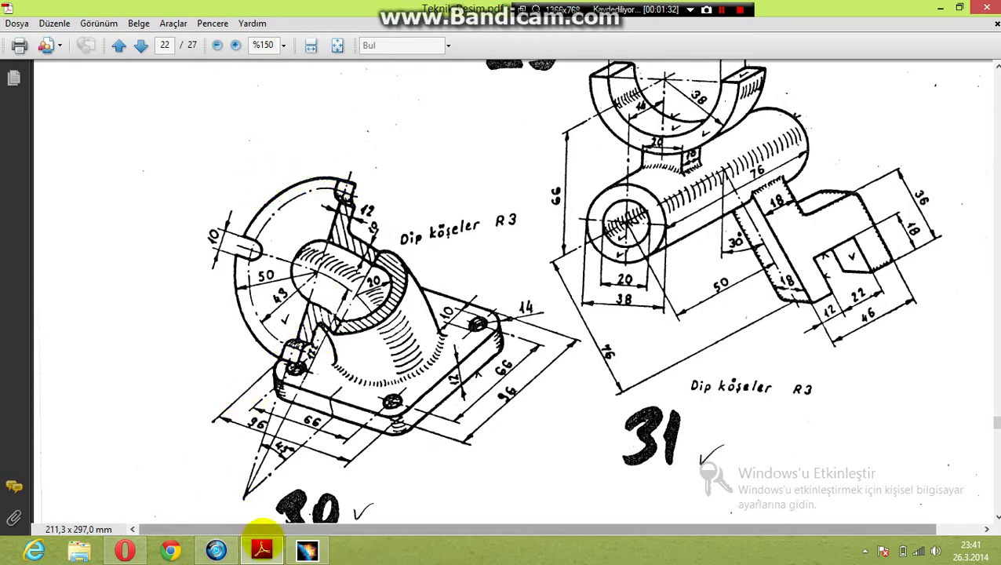
click(262, 547)
click(308, 549)
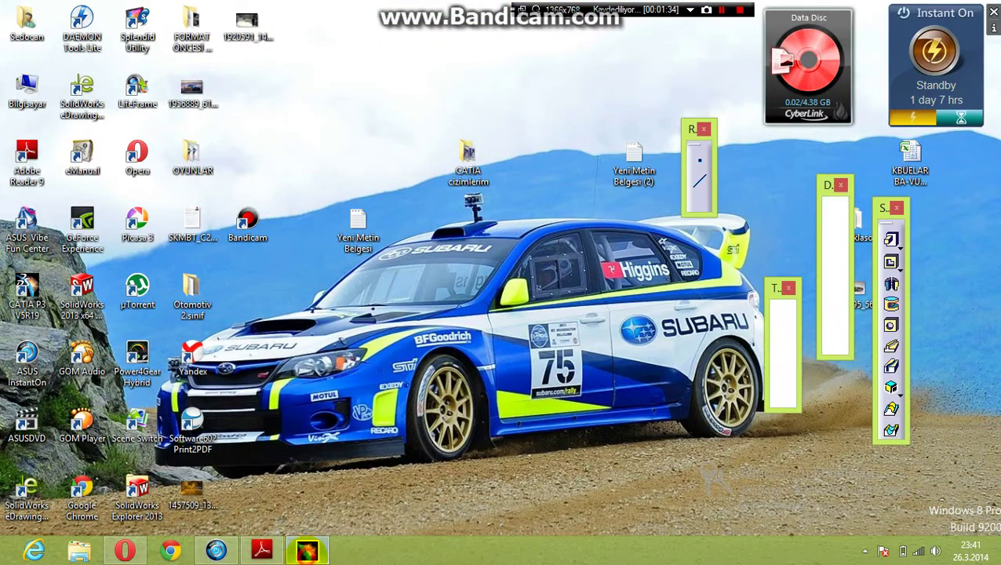
- Start a new sketch on the outer face of the notched flange
click(520, 163)
click(413, 321)
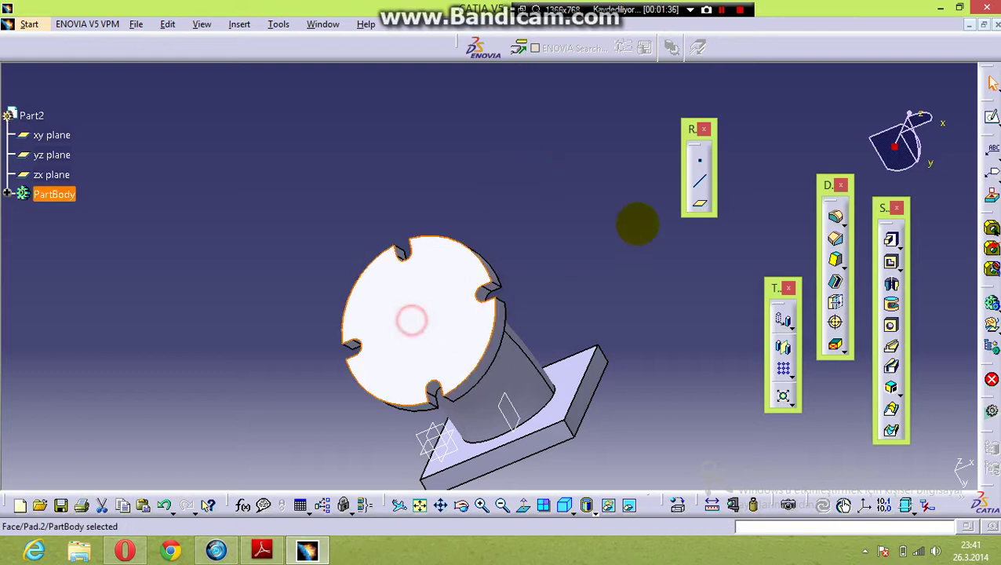
click(991, 117)
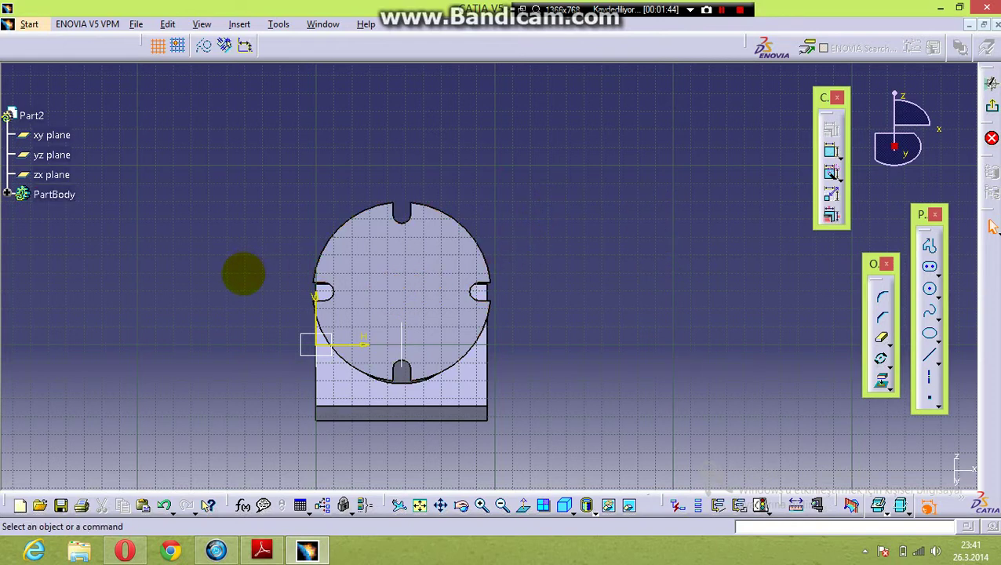
- Project the pipe's circular edge on the back of the flange onto the sketch plane and restore the view facing the flange
middle_drag(245, 275, 583, 342)
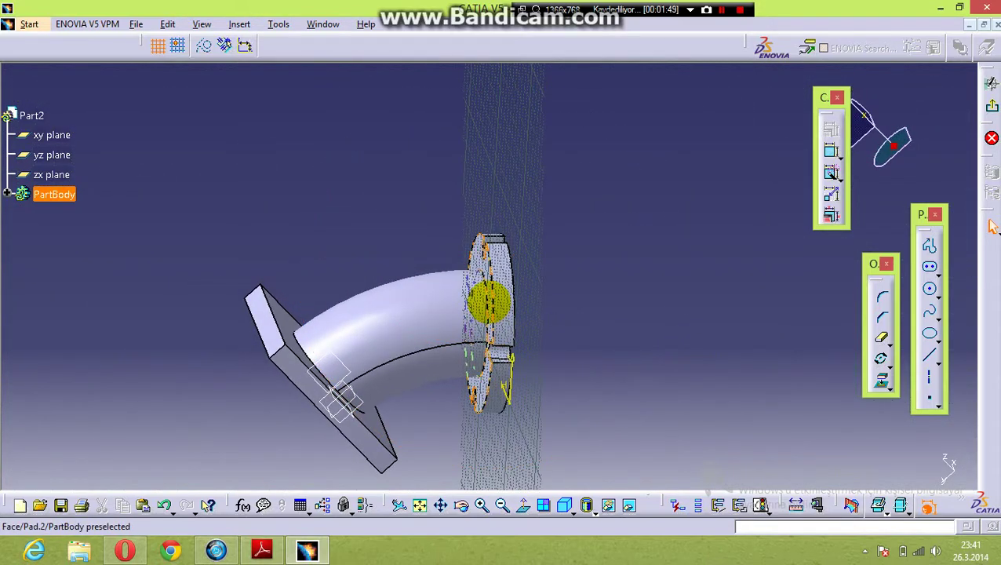
click(487, 302)
click(763, 237)
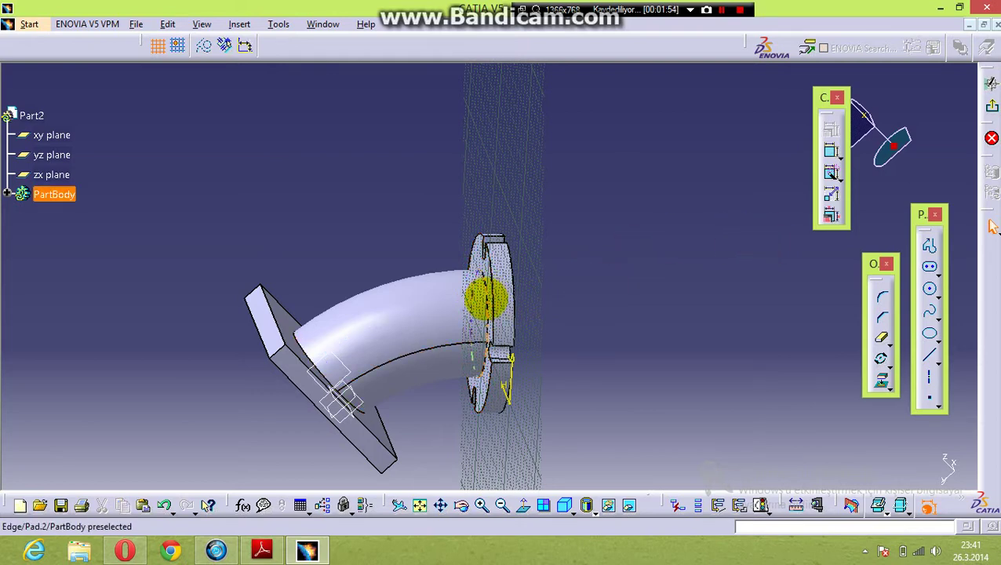
click(487, 298)
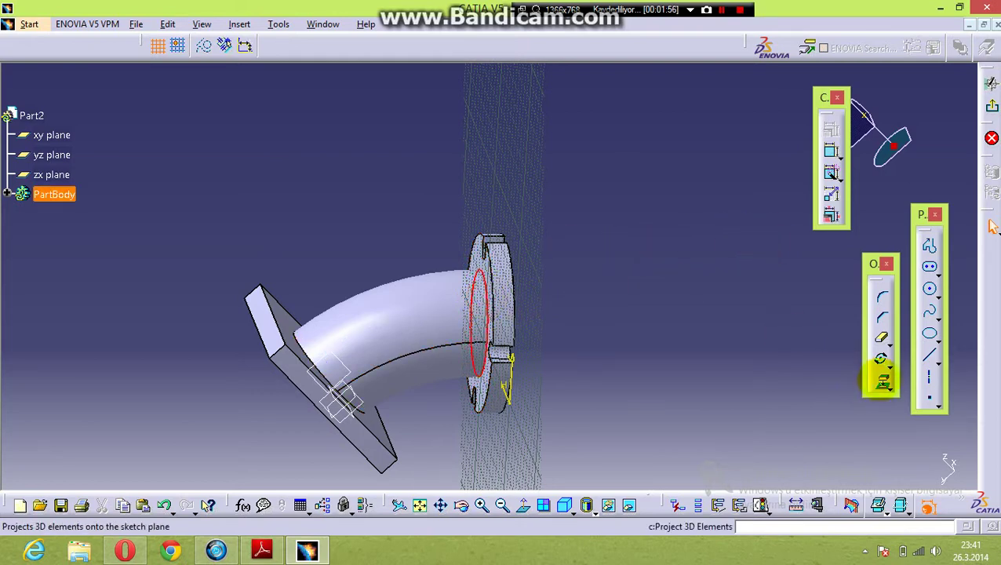
click(881, 380)
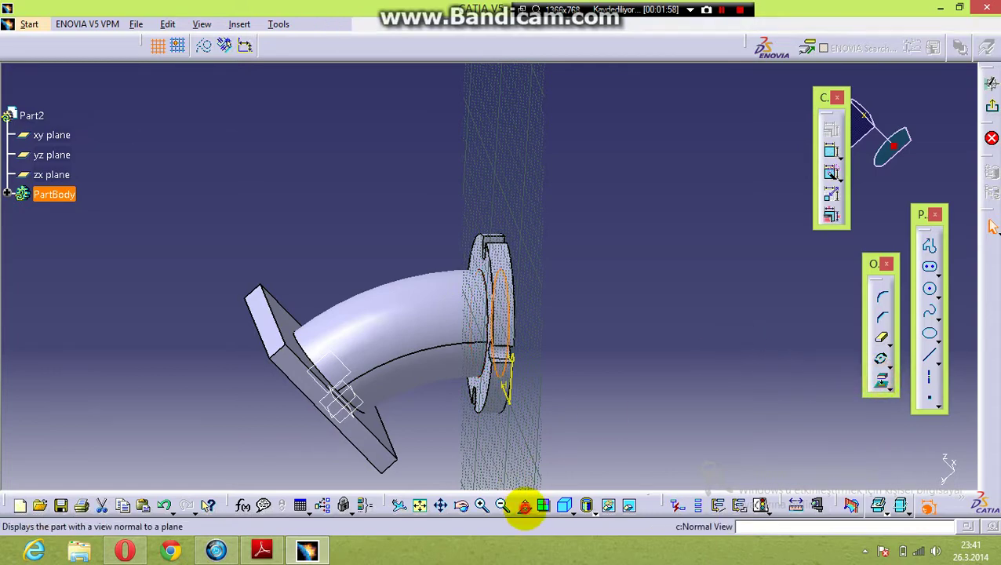
click(522, 503)
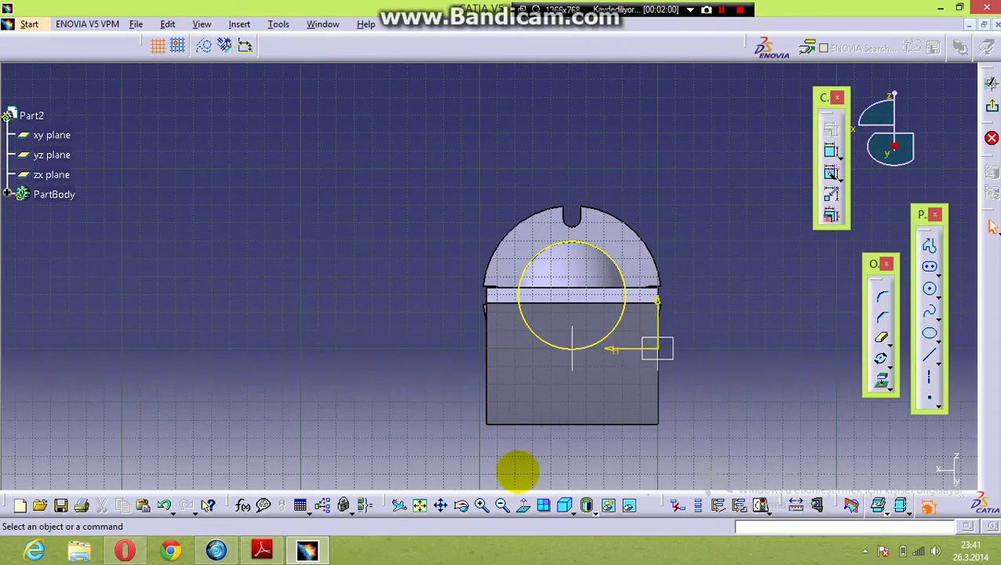
click(525, 504)
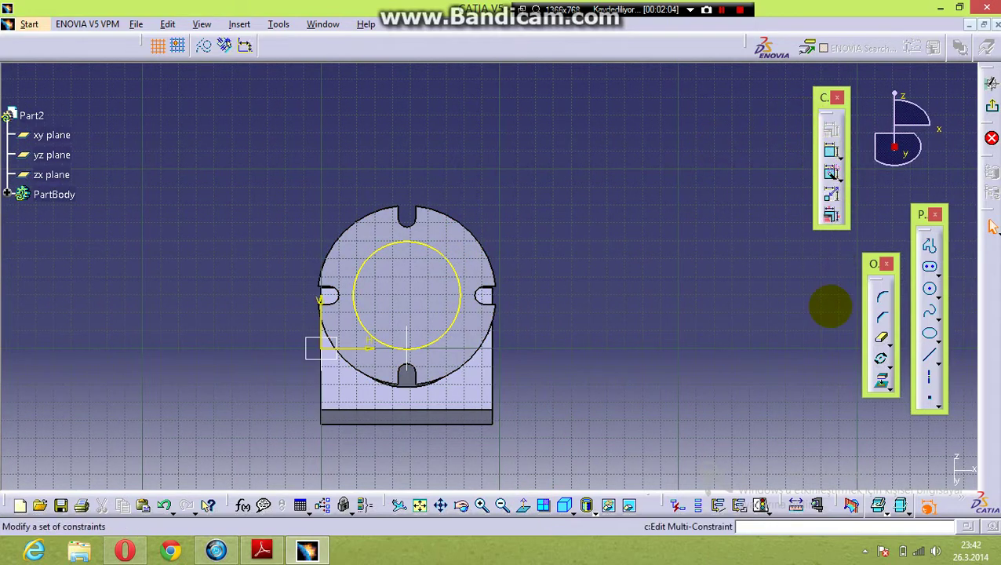
- Draw a circle concentric with the projected circle and set its diameter to 40 mm
click(931, 291)
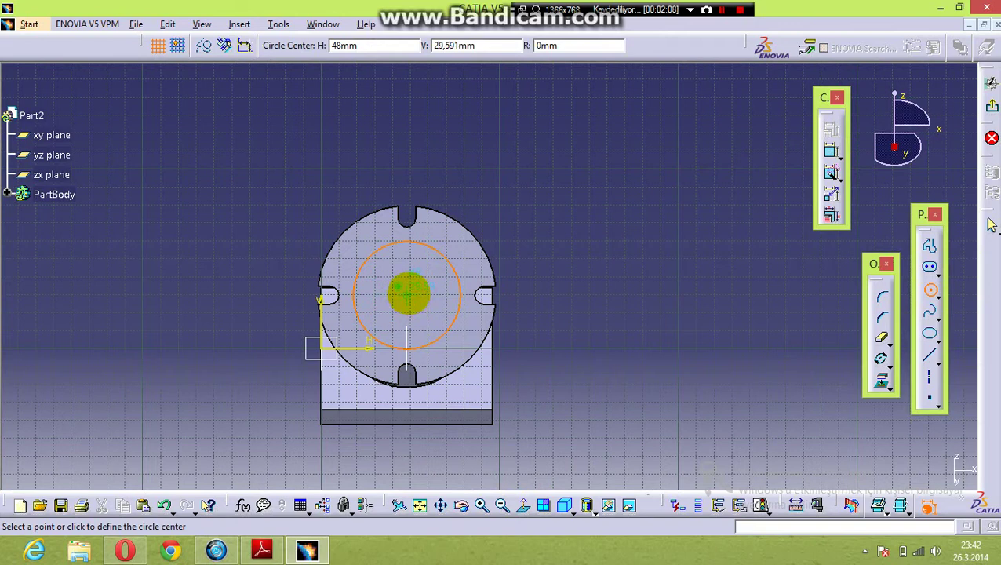
click(431, 323)
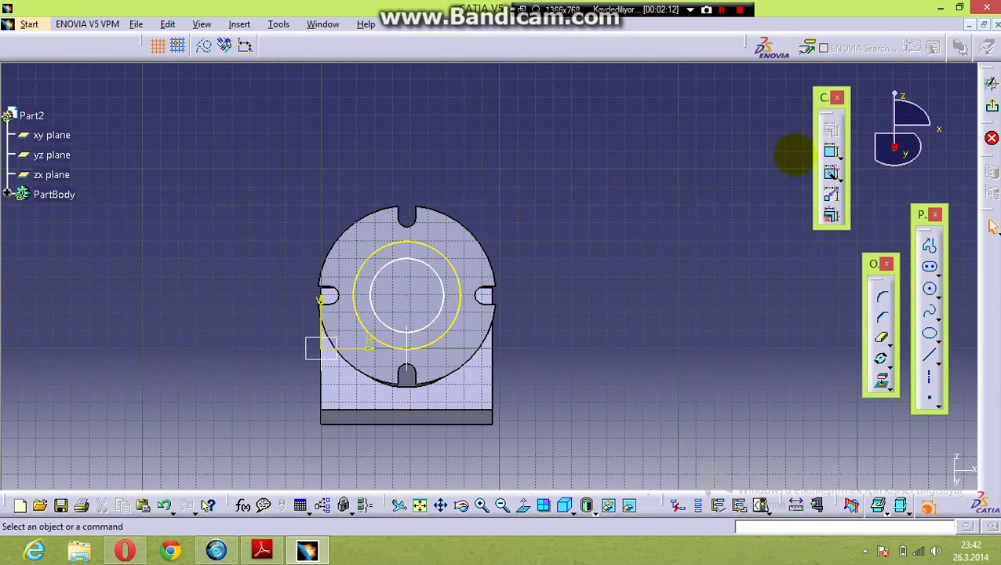
click(436, 279)
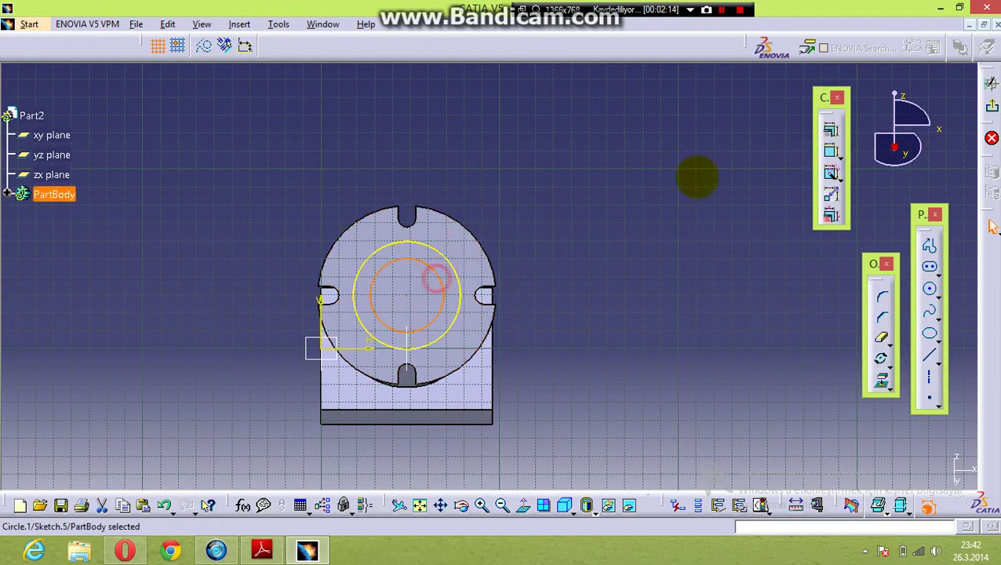
click(831, 151)
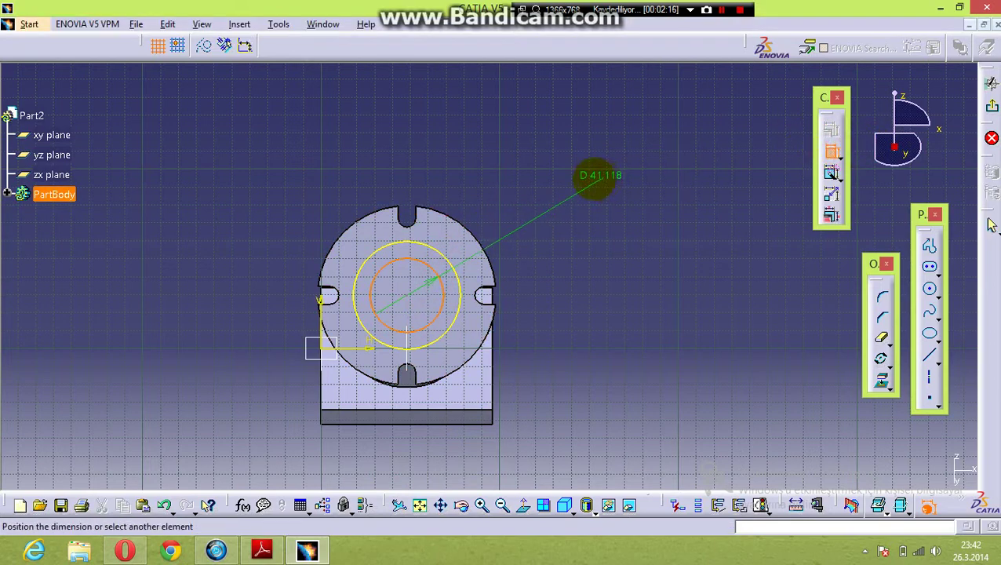
double_click(580, 176)
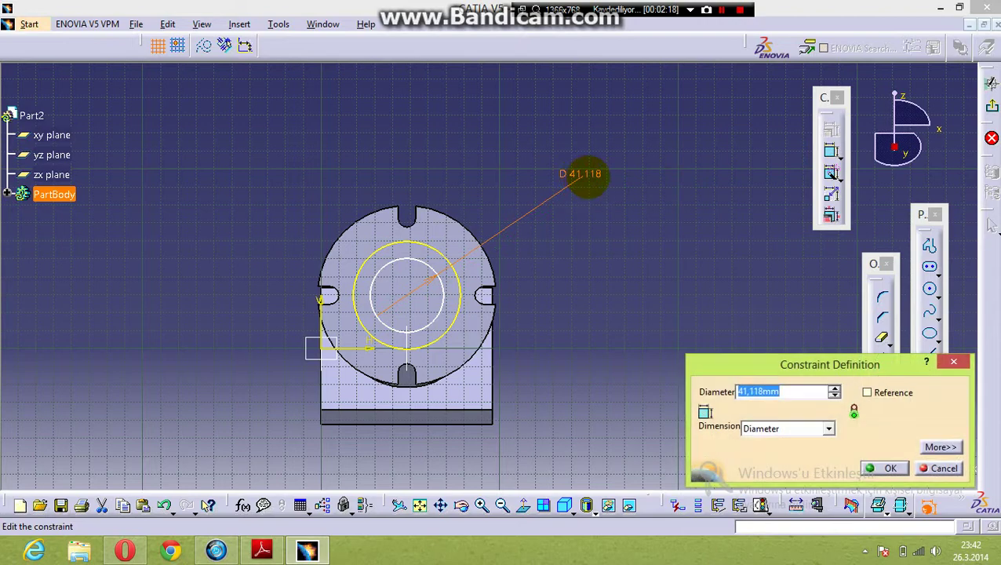
key(Return)
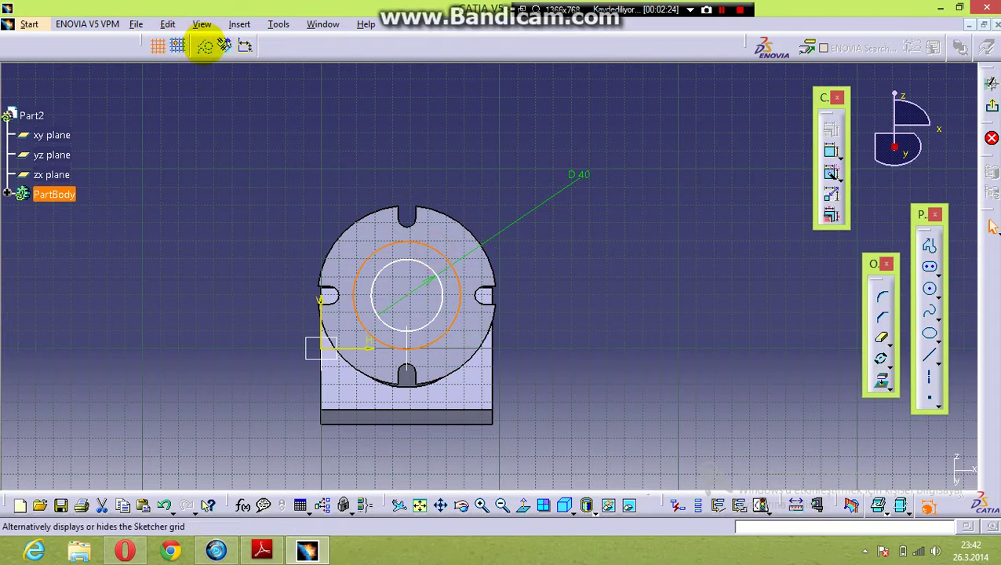
- Convert the projected outer circle to a construction element and exit the sketch
click(203, 45)
click(206, 45)
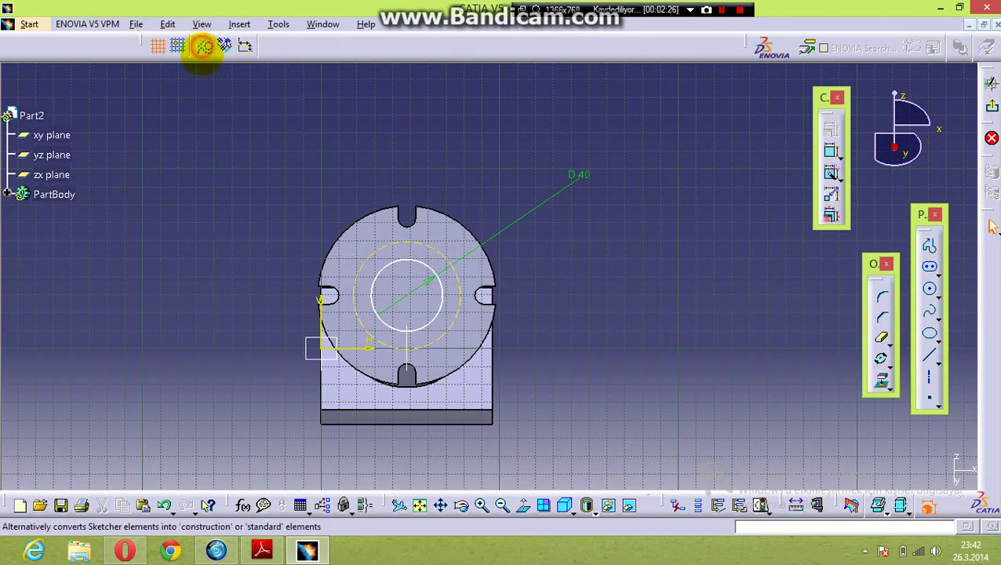
click(213, 107)
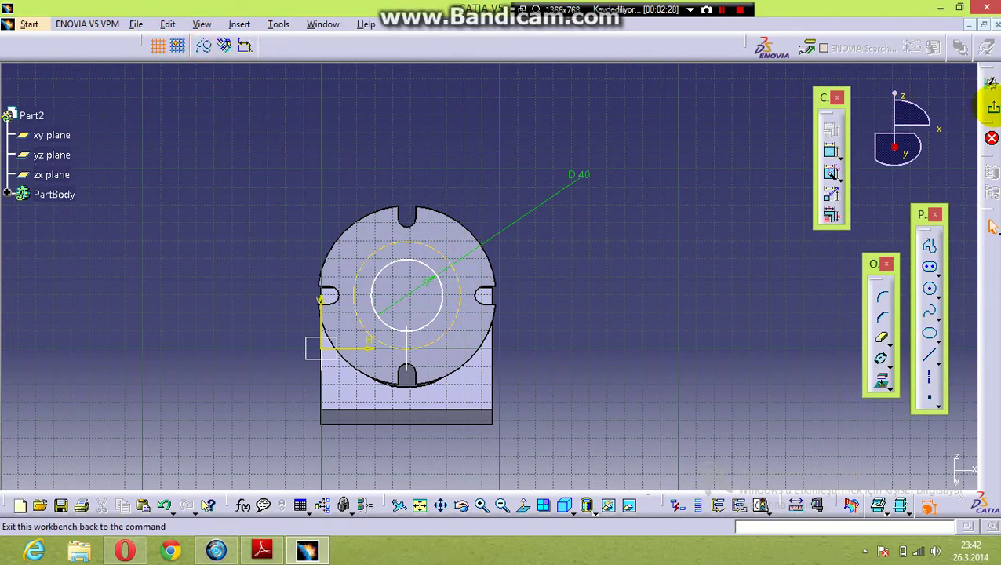
click(989, 110)
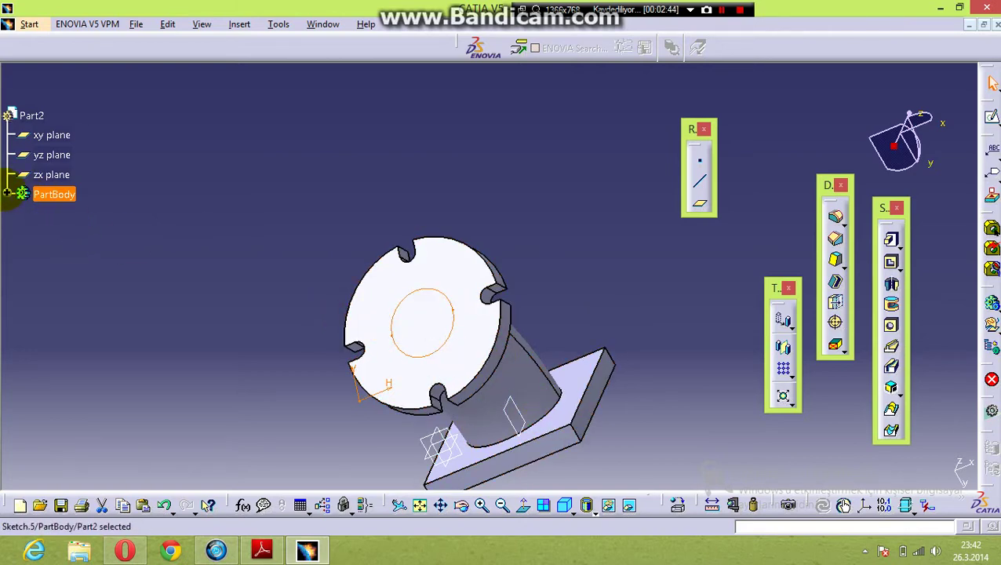
- Cut the bore through the pipe with a Slot, using Sketch.5 as profile and Sketch.3 as center curve
click(6, 194)
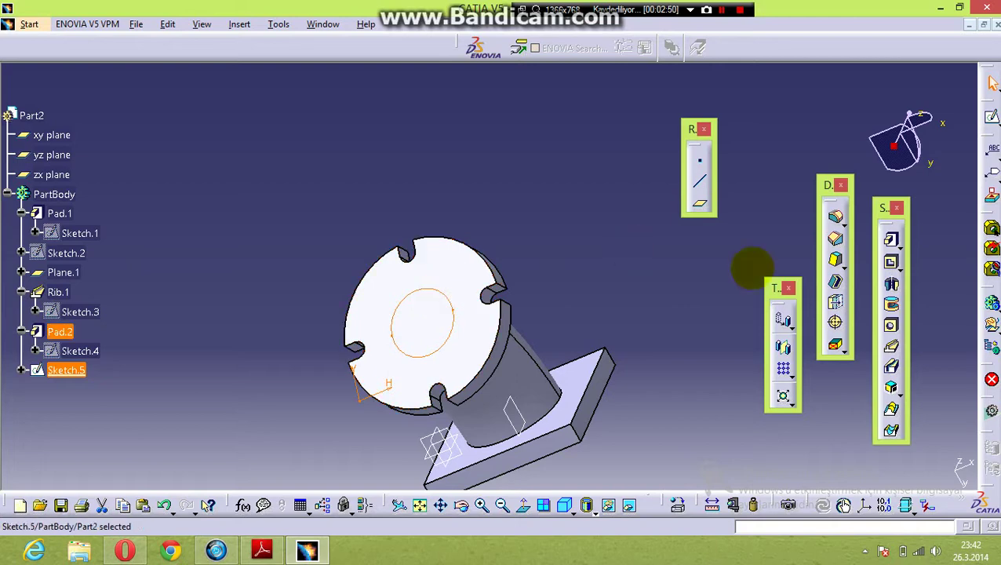
click(892, 367)
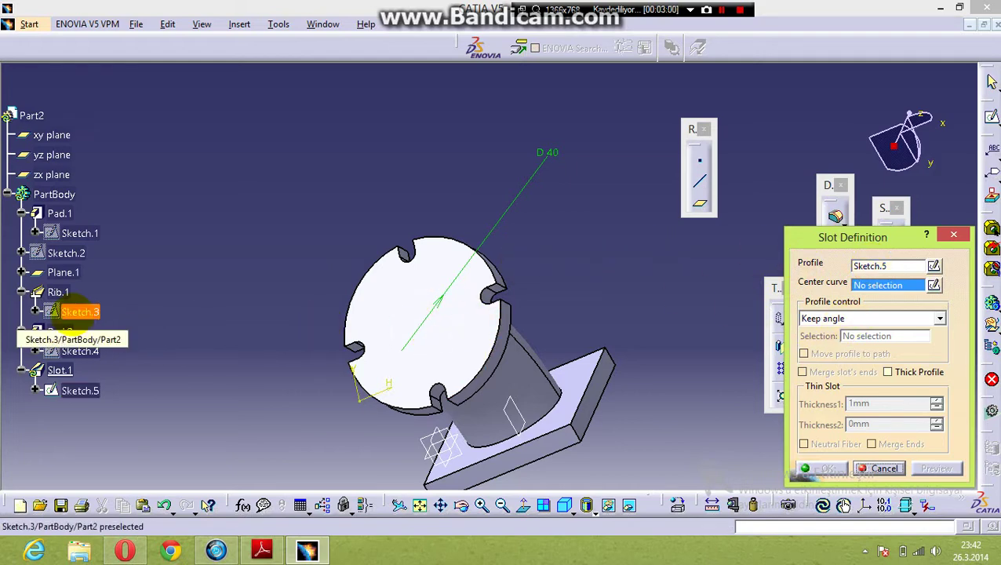
click(74, 312)
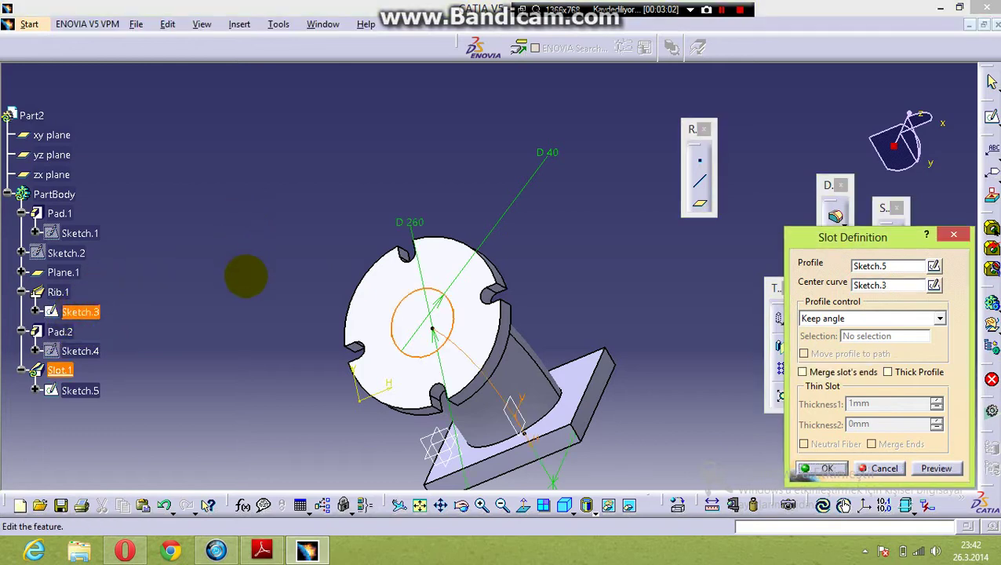
middle_drag(245, 274, 221, 172)
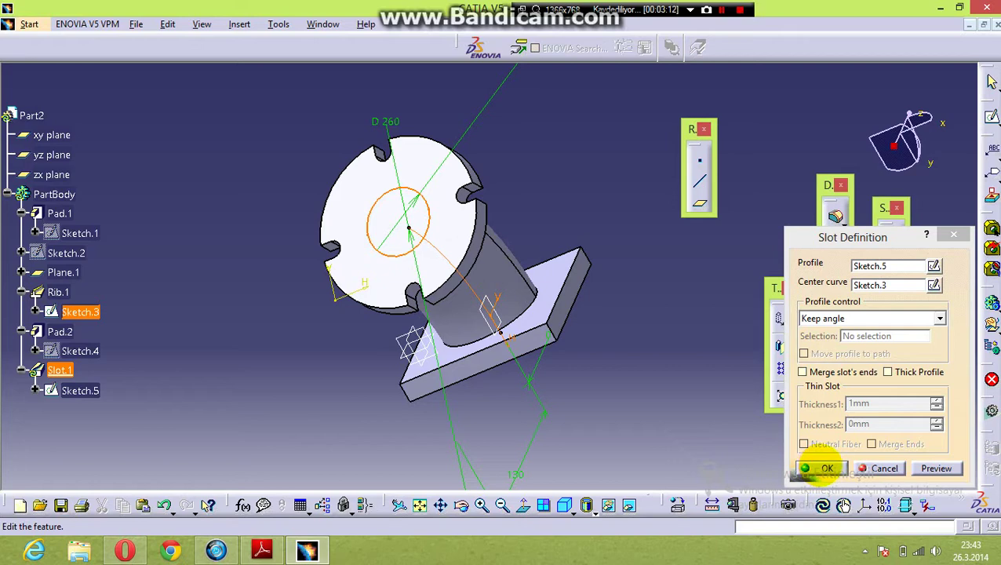
click(821, 468)
middle_drag(521, 407, 612, 311)
middle_drag(608, 217, 489, 429)
- Check the base plate's hole dimensions for part 30 in the PDF drawing and return to CATIA
click(311, 549)
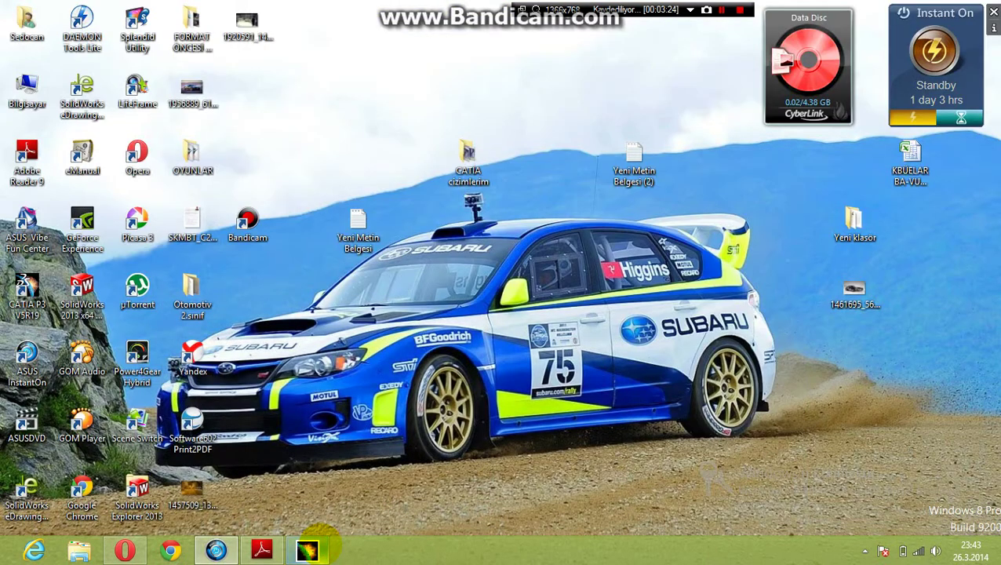
click(308, 549)
click(261, 549)
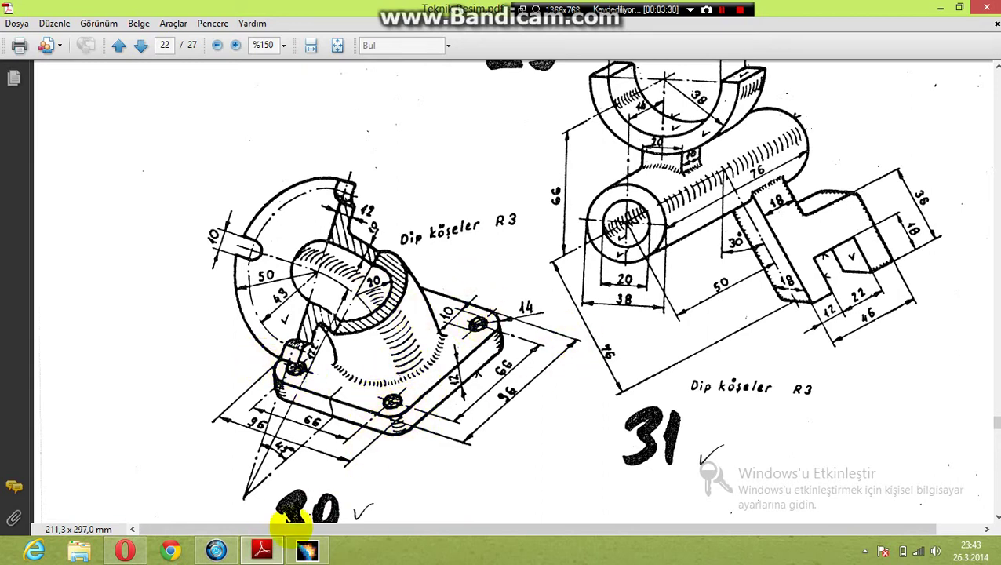
mouse_move(307, 550)
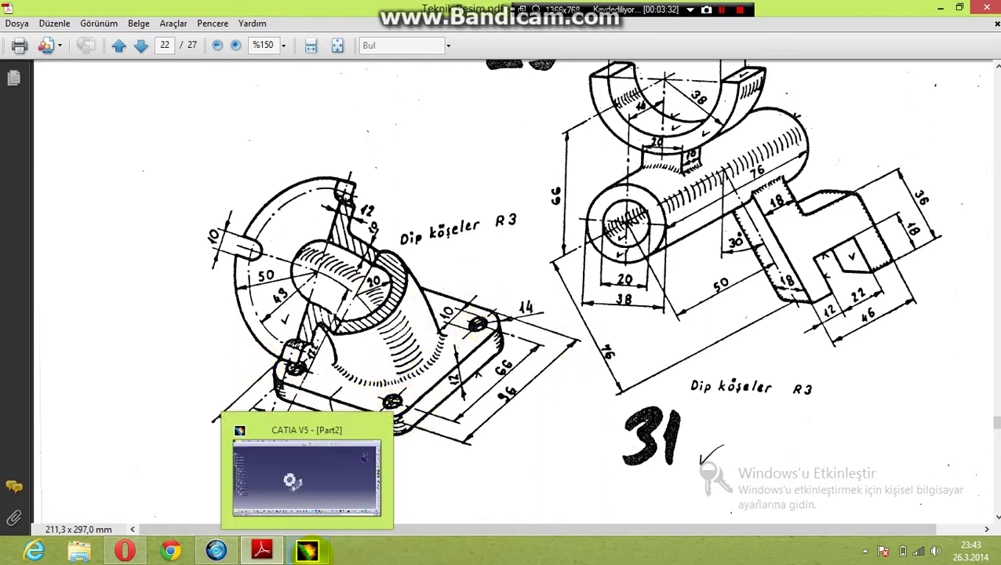
click(308, 550)
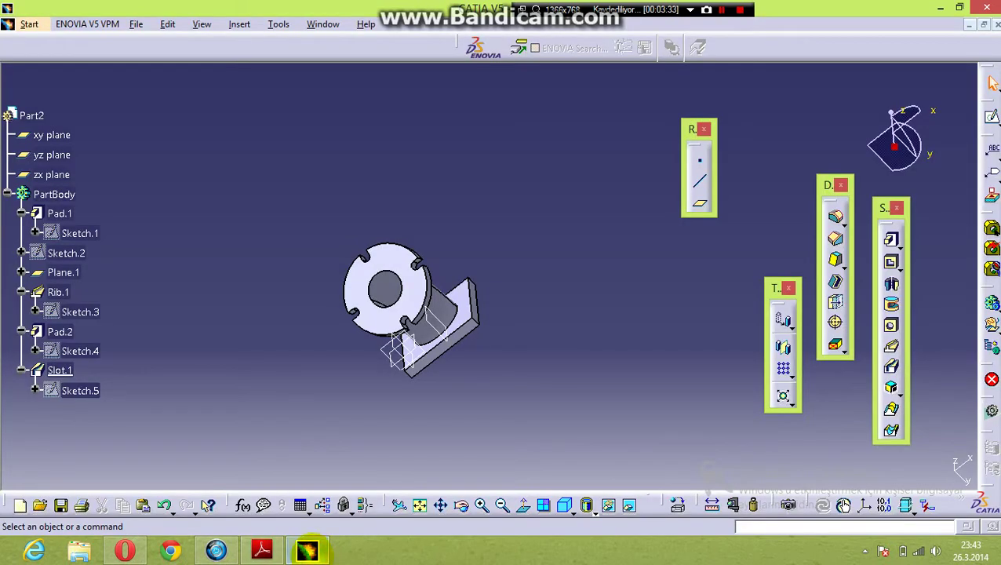
- Start a new sketch on the base plate face that carries the pipe
middle_drag(511, 346, 569, 384)
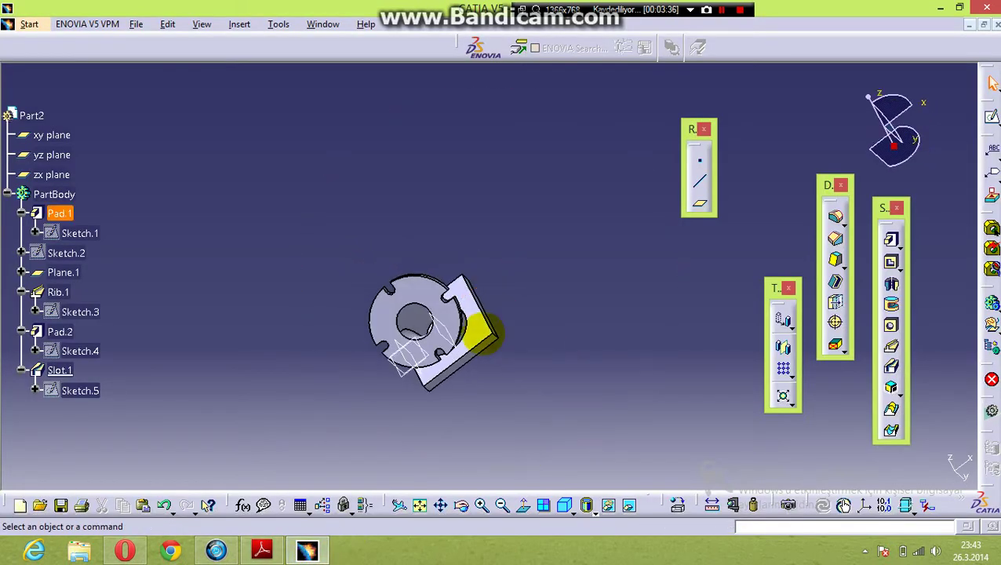
click(476, 328)
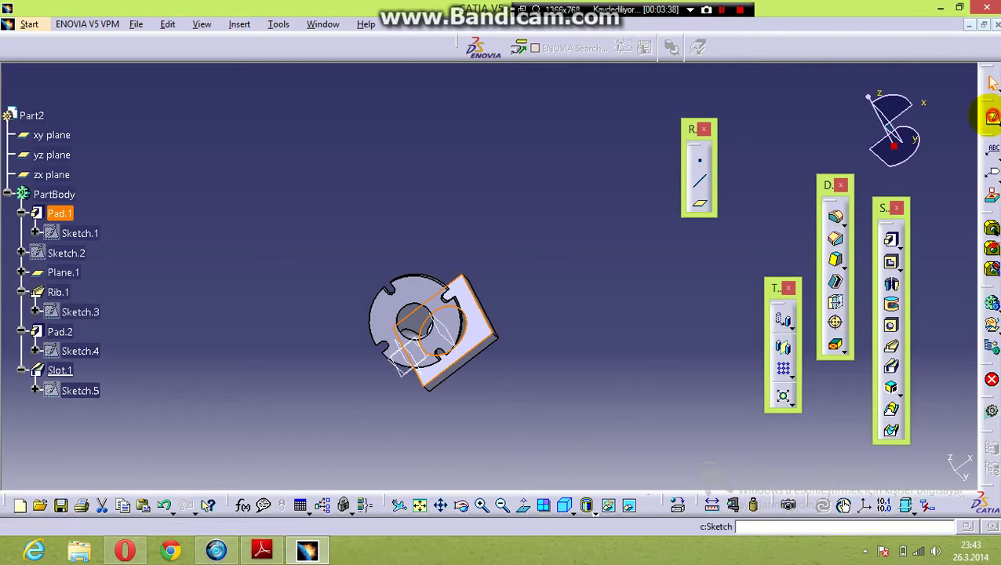
click(991, 116)
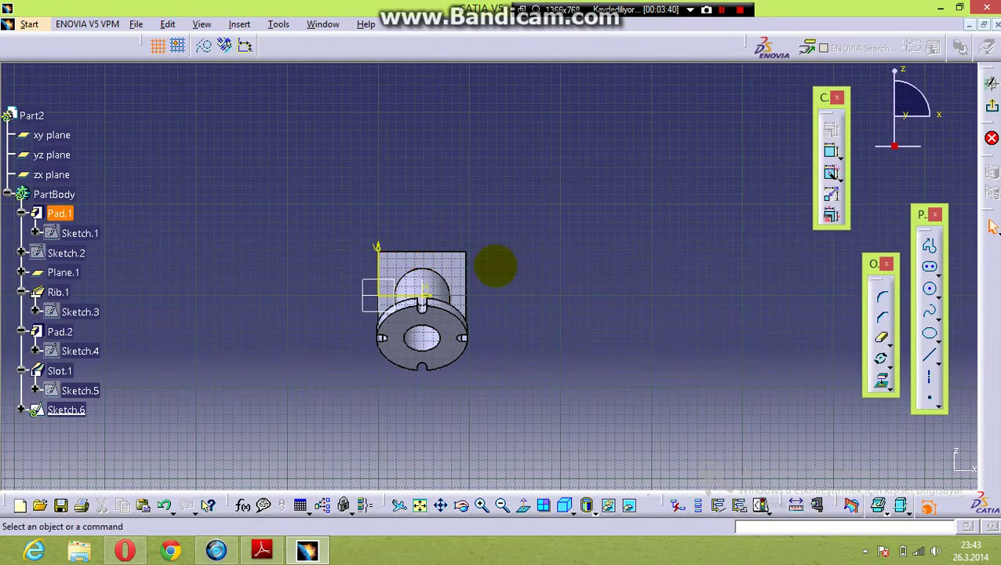
mouse_move(510, 269)
middle_down()
mouse_move(458, 189)
mouse_move(496, 263)
mouse_move(442, 125)
middle_up()
mouse_move(442, 163)
middle_down()
mouse_move(717, 186)
mouse_move(717, 194)
mouse_move(712, 179)
mouse_move(730, 218)
middle_up()
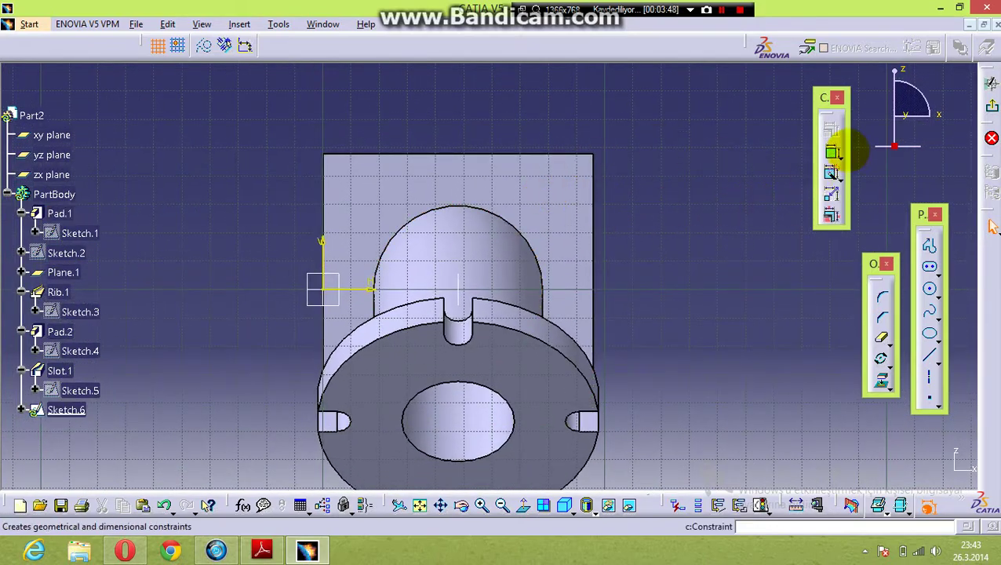
- Draw a small circle near the upper right corner of the base plate
click(930, 290)
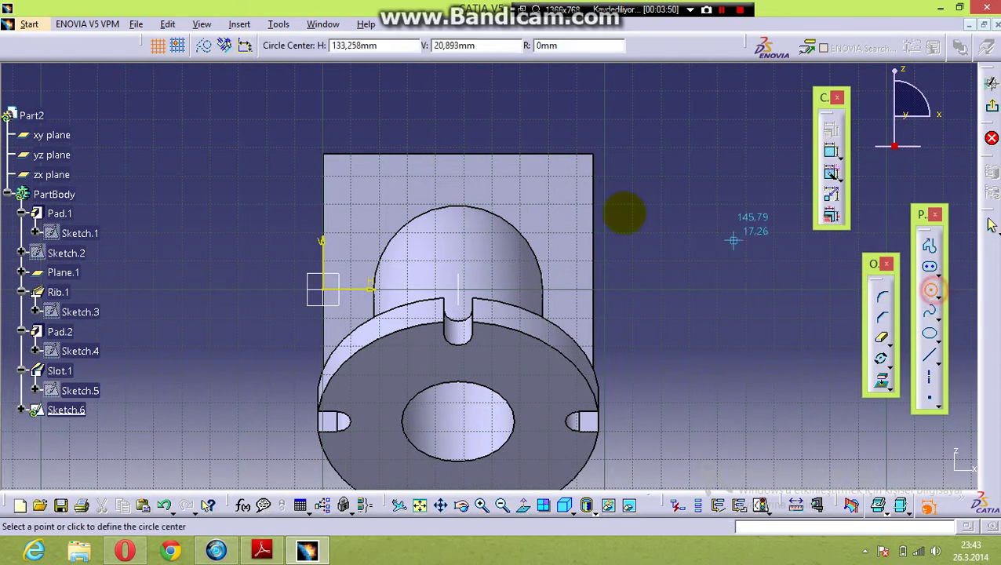
click(564, 181)
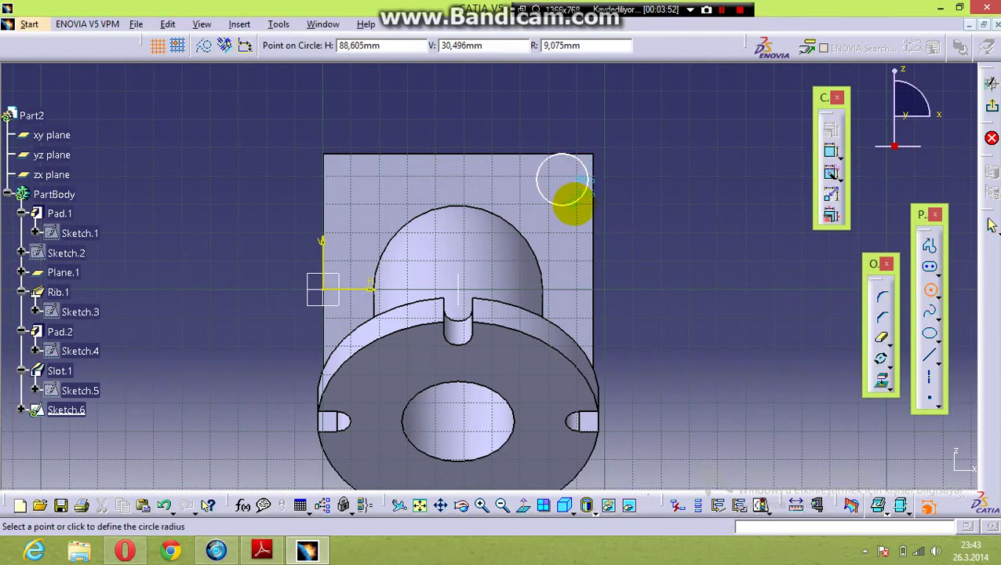
click(572, 185)
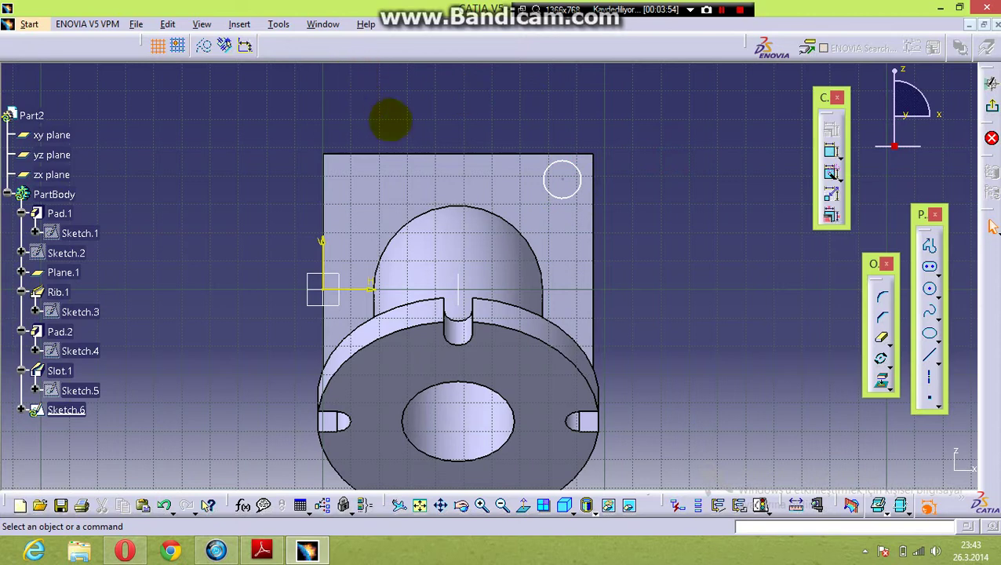
- Project the upper, right and left edges of the base plate onto the sketch plane
click(446, 153)
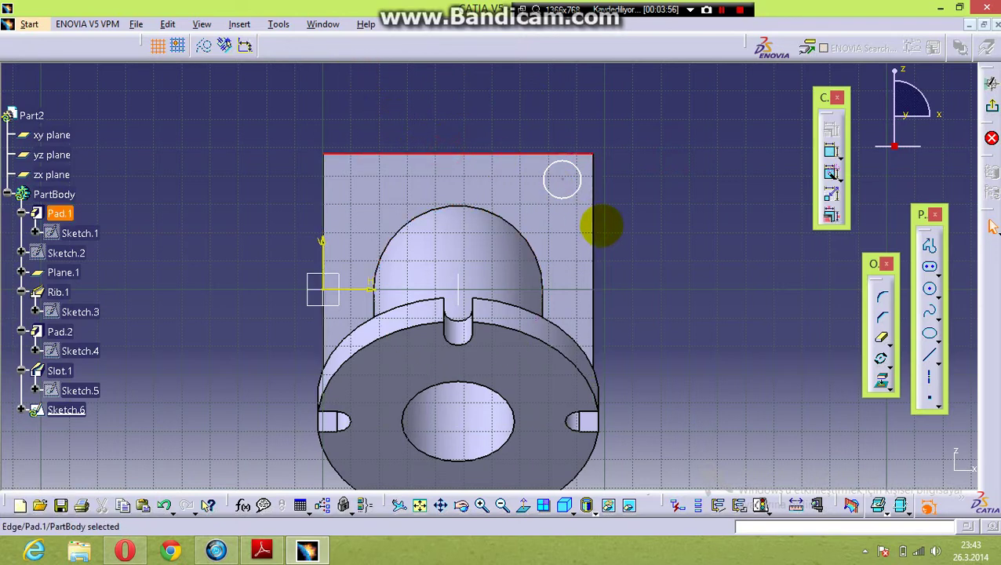
ctrl+click(593, 224)
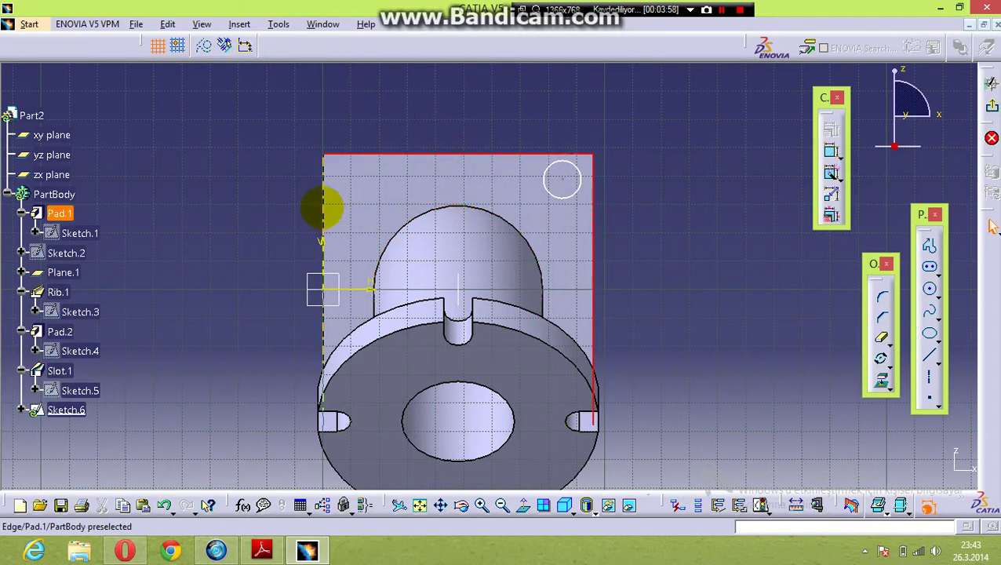
ctrl+click(322, 206)
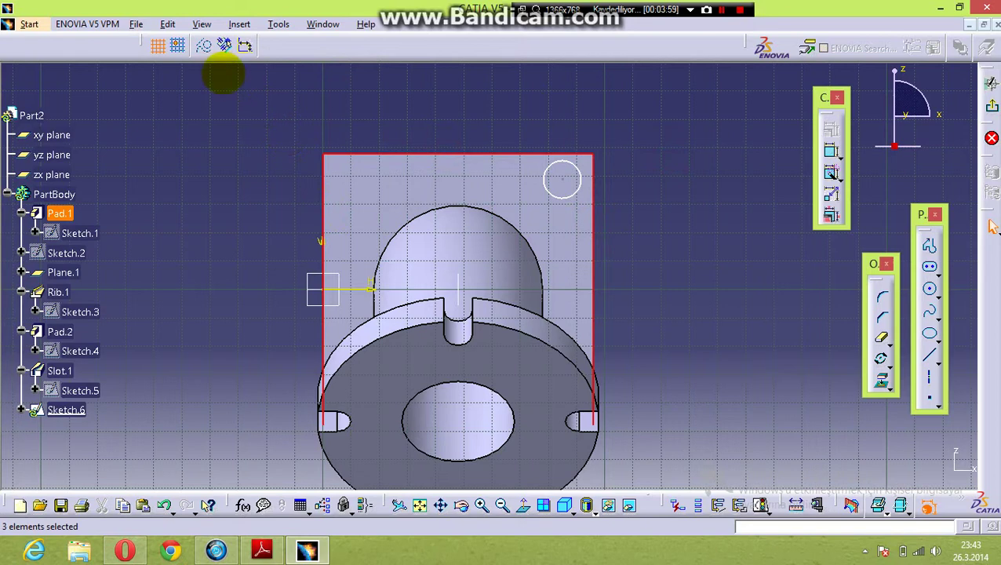
click(881, 380)
click(666, 201)
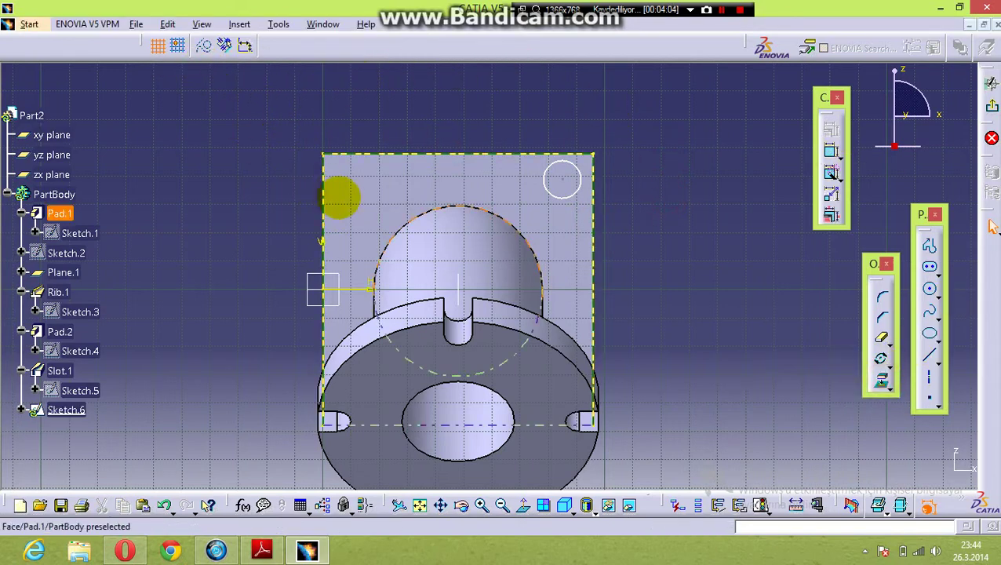
- Convert the projected left, upper and right plate edges into construction elements
click(323, 190)
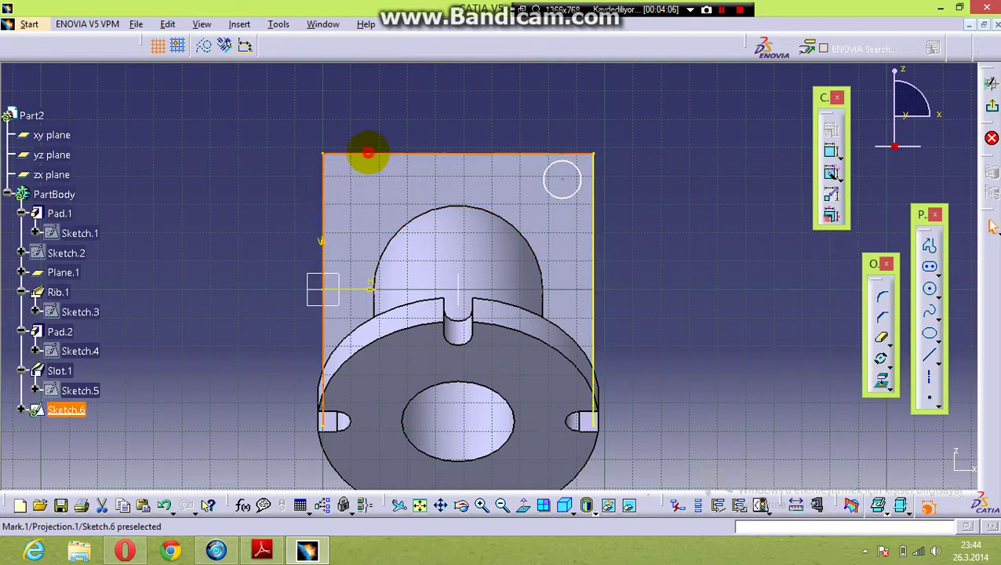
ctrl+click(368, 152)
ctrl+click(593, 222)
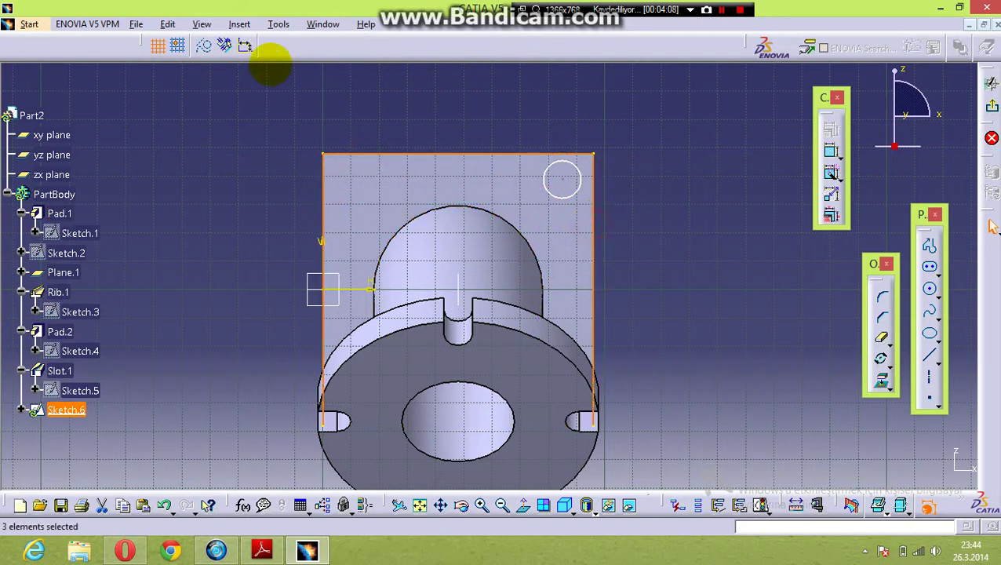
click(204, 46)
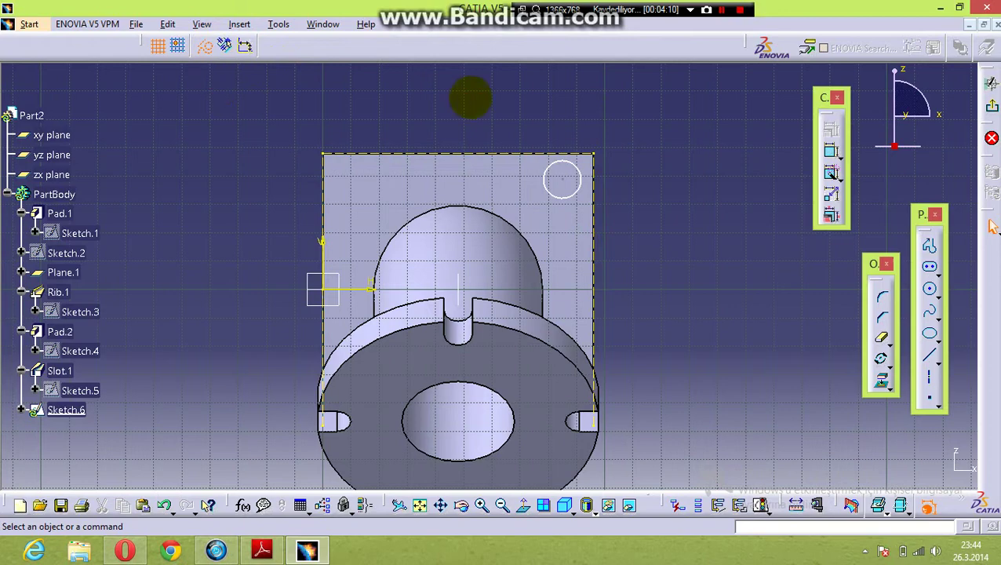
click(480, 100)
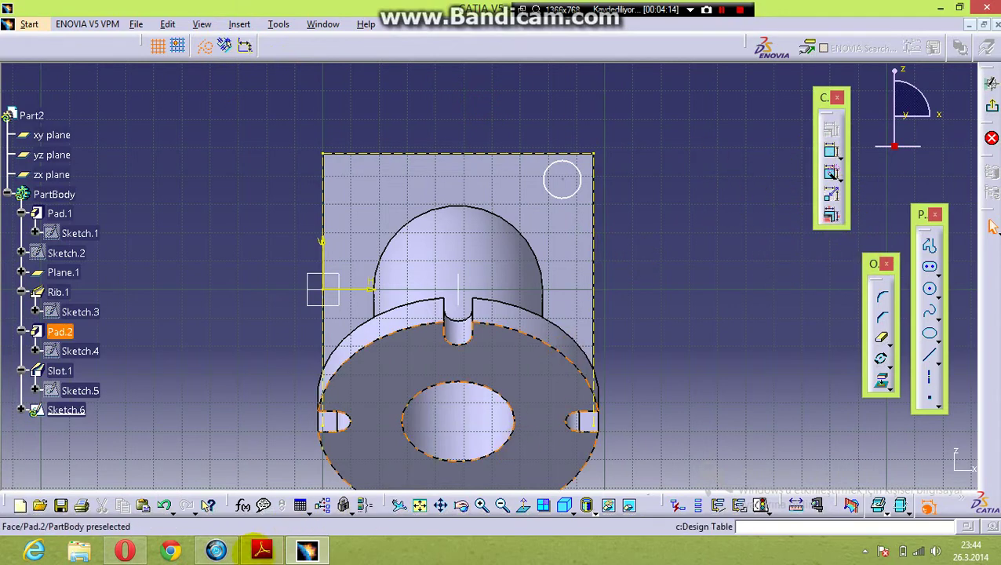
- Check the hole position in the PDF drawing, return to CATIA and constrain the circle's centre 14 mm from the plate's upper edge
click(261, 551)
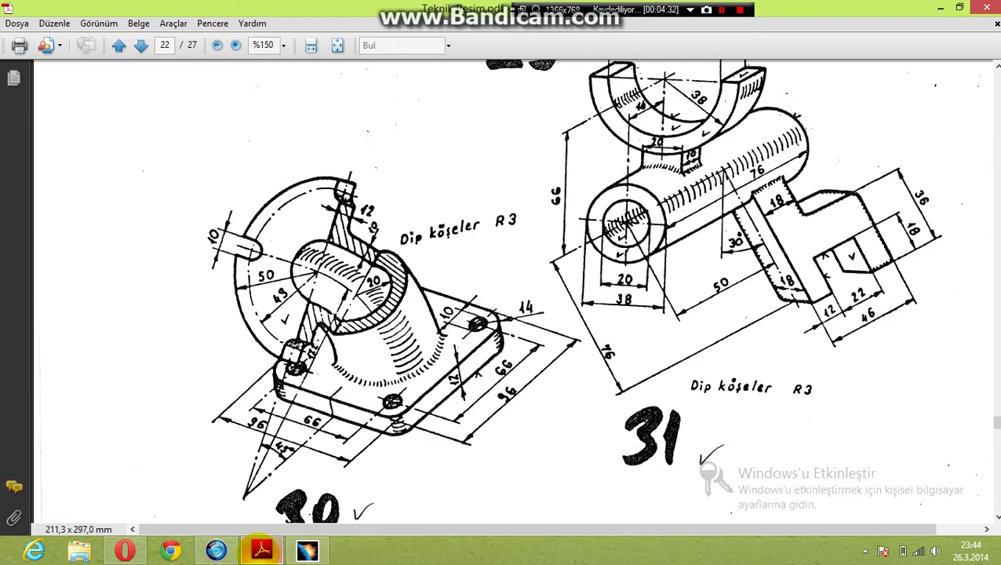
click(262, 549)
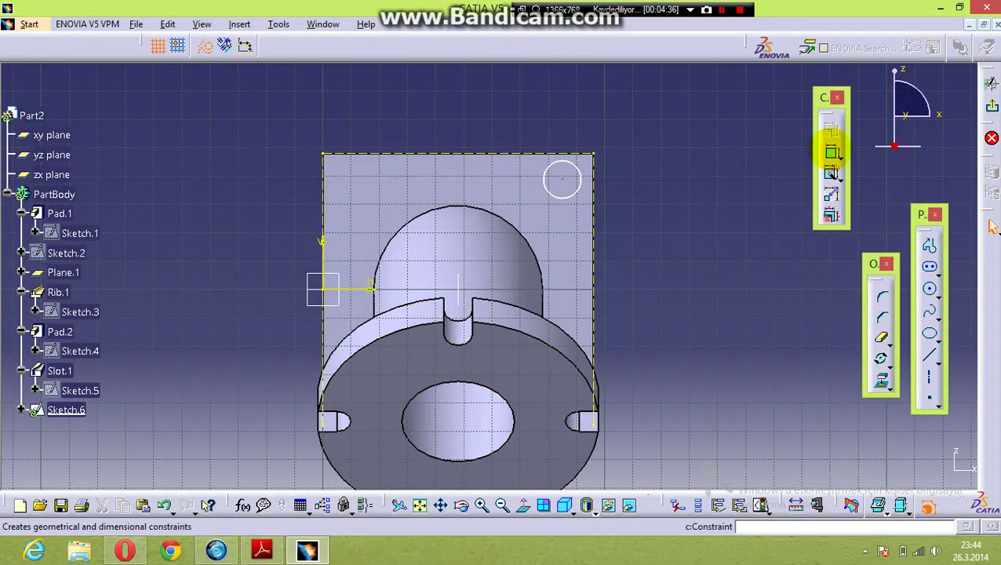
click(831, 151)
click(561, 179)
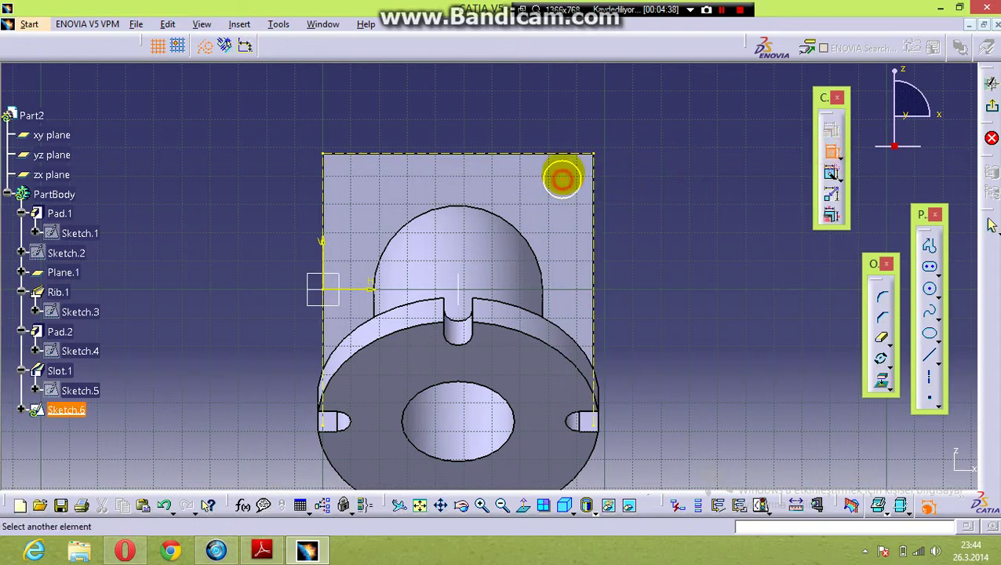
click(564, 154)
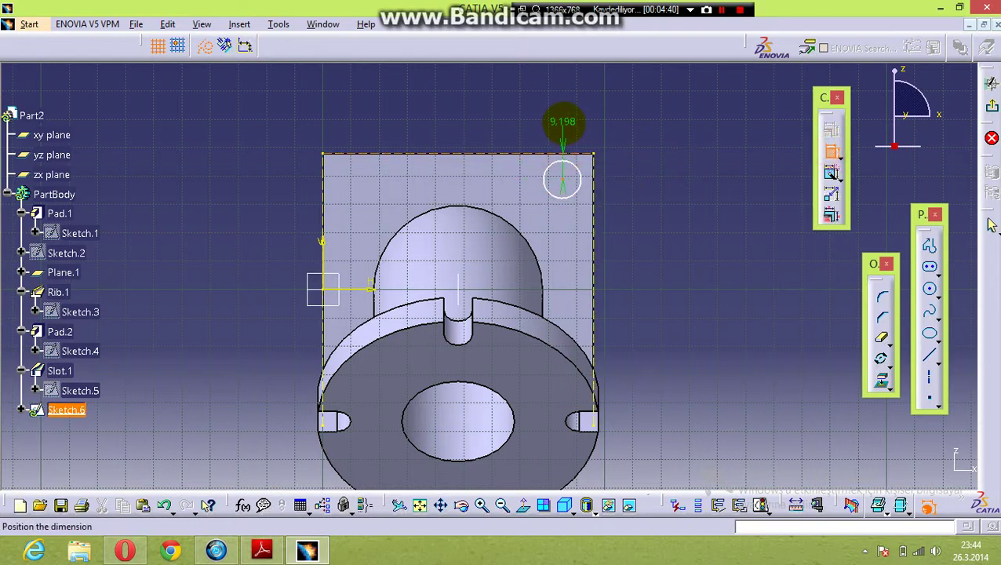
click(561, 121)
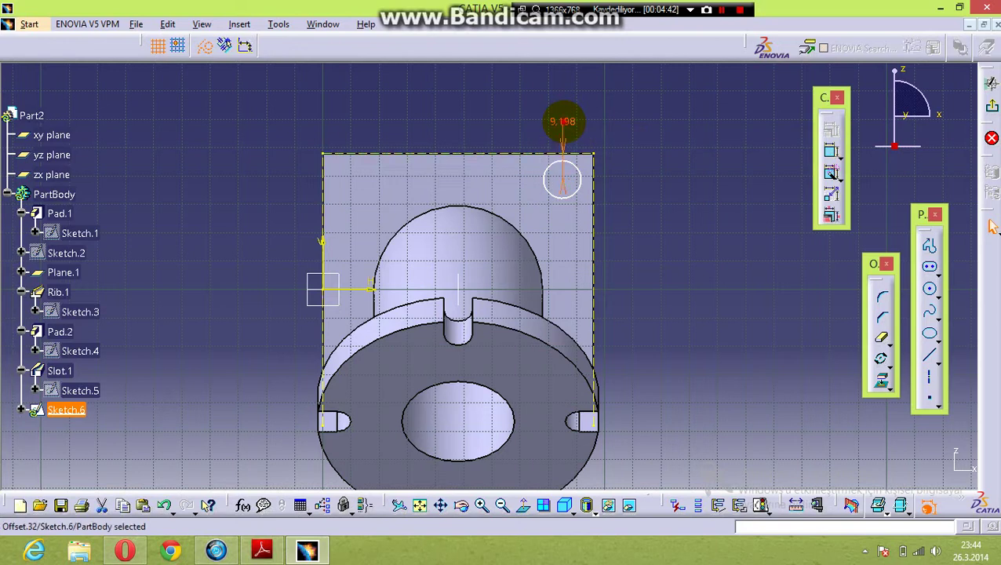
double_click(561, 122)
text(14mm)
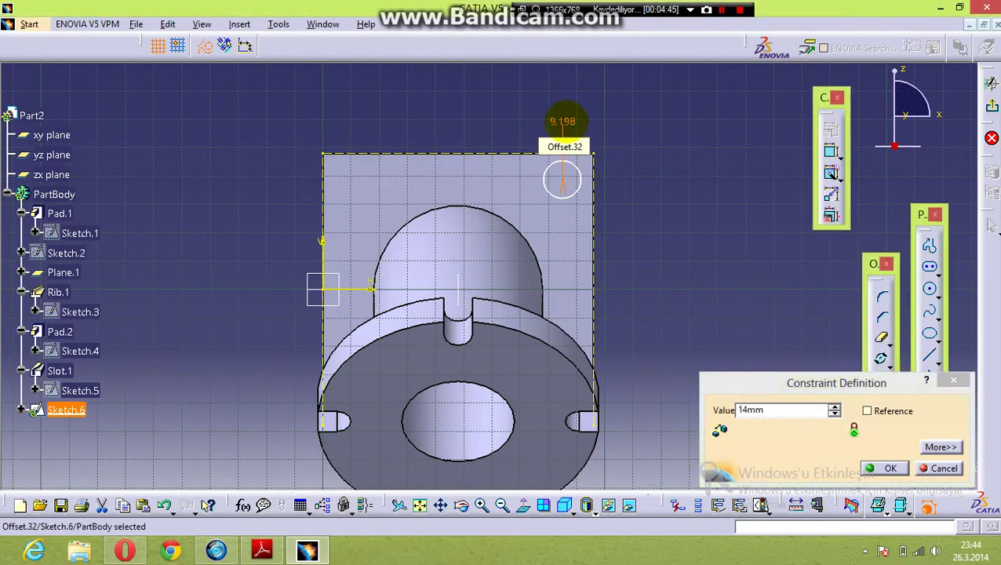
key(Return)
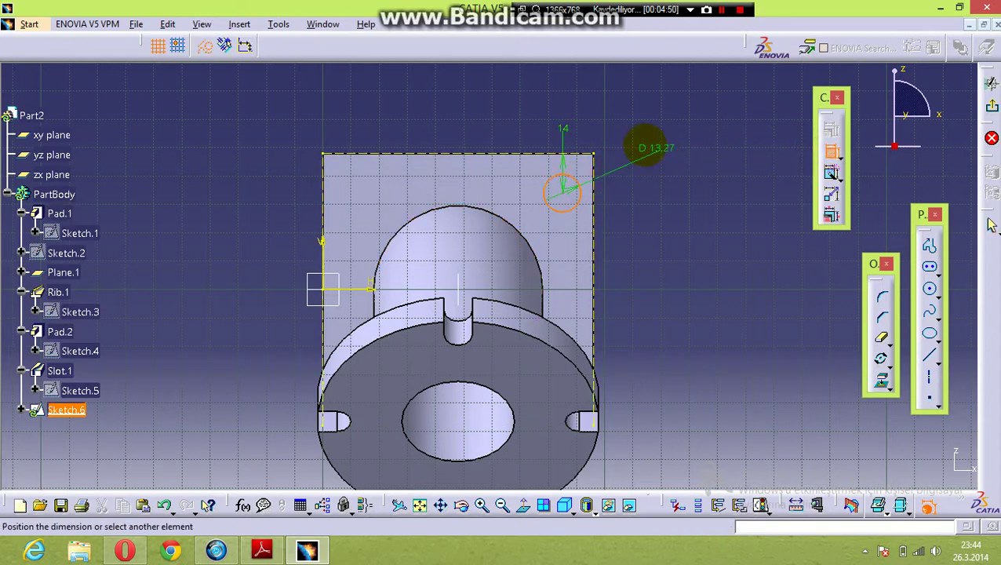
- Dimension the upper right circle and set its diameter to 10 mm
click(643, 146)
double_click(643, 143)
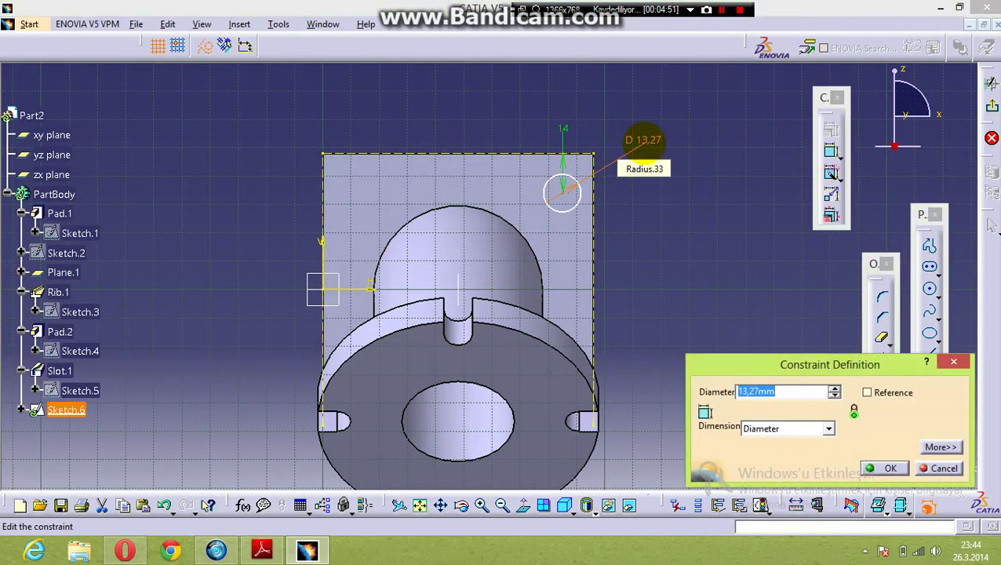
text(10)
key(Return)
click(666, 141)
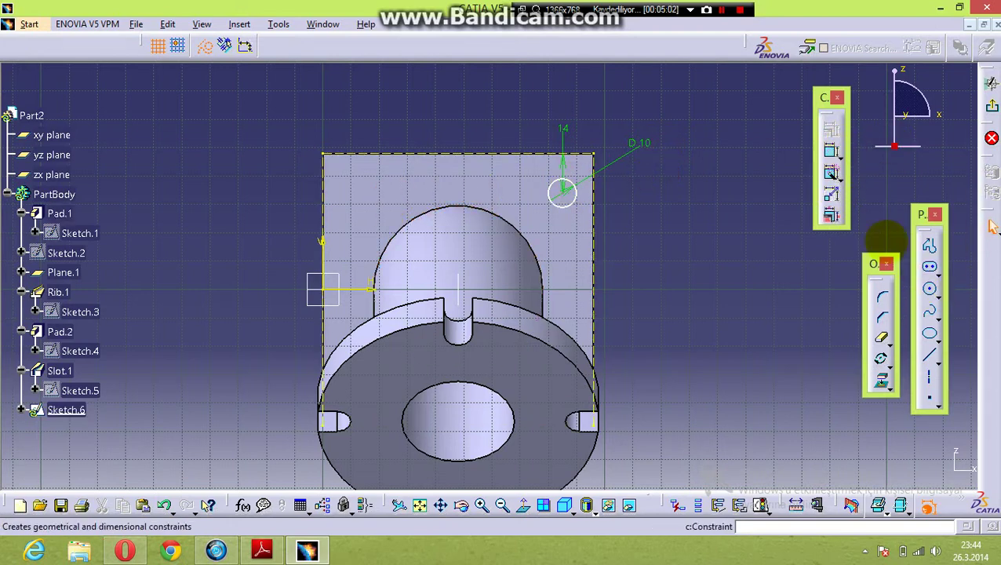
click(928, 287)
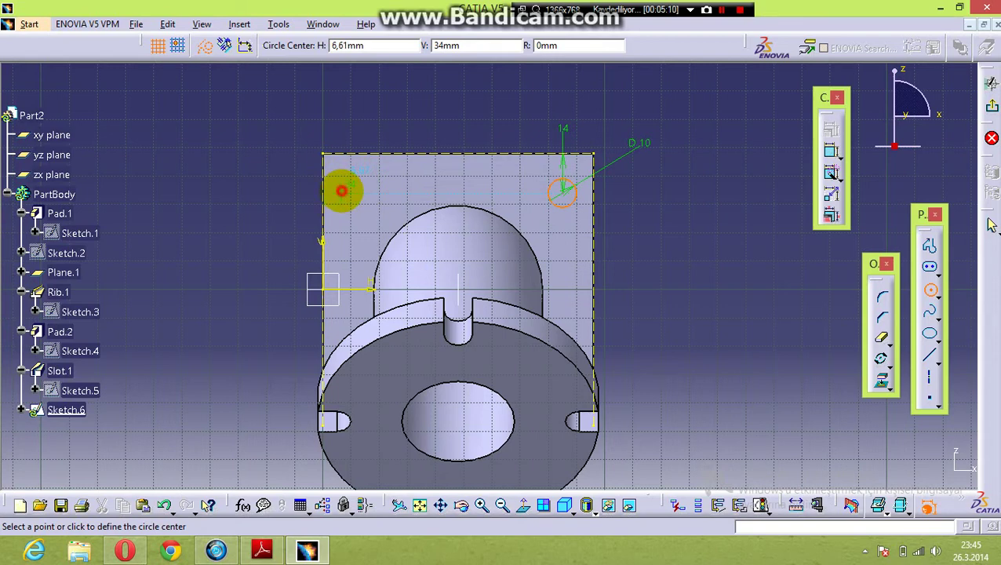
click(341, 190)
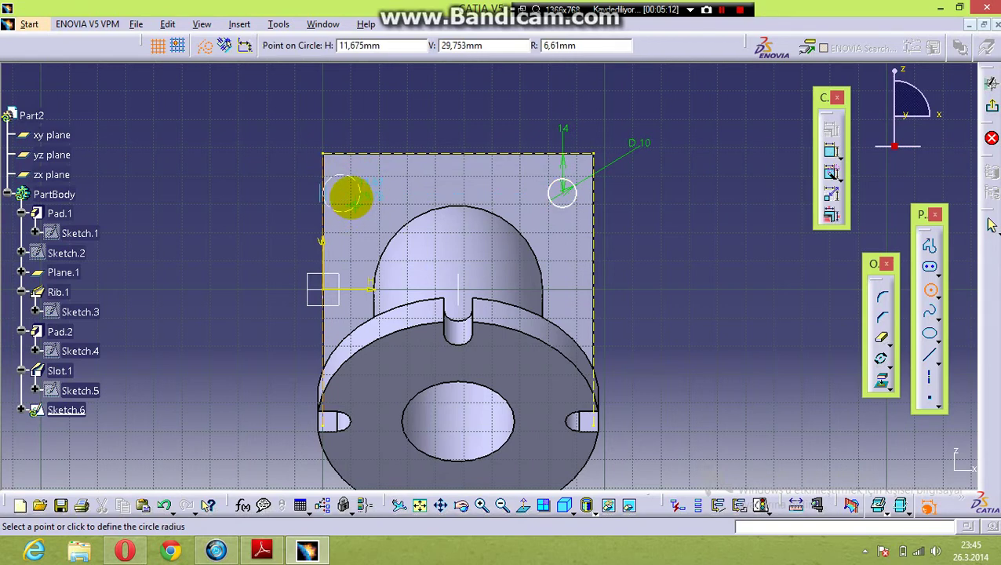
key(Escape)
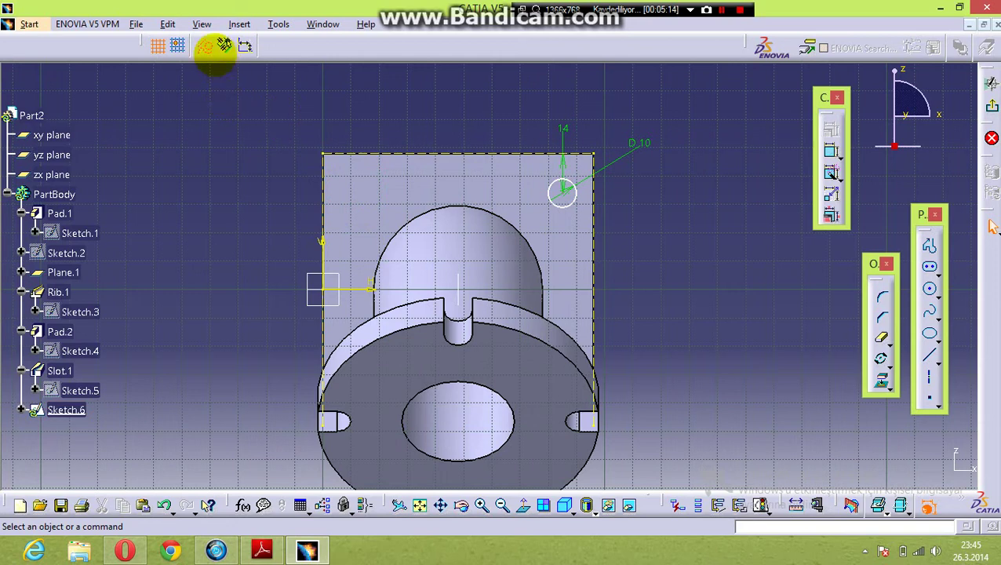
- Draw a second circle about 15 mm in diameter near the plate's upper left corner, level with the first circle
click(930, 288)
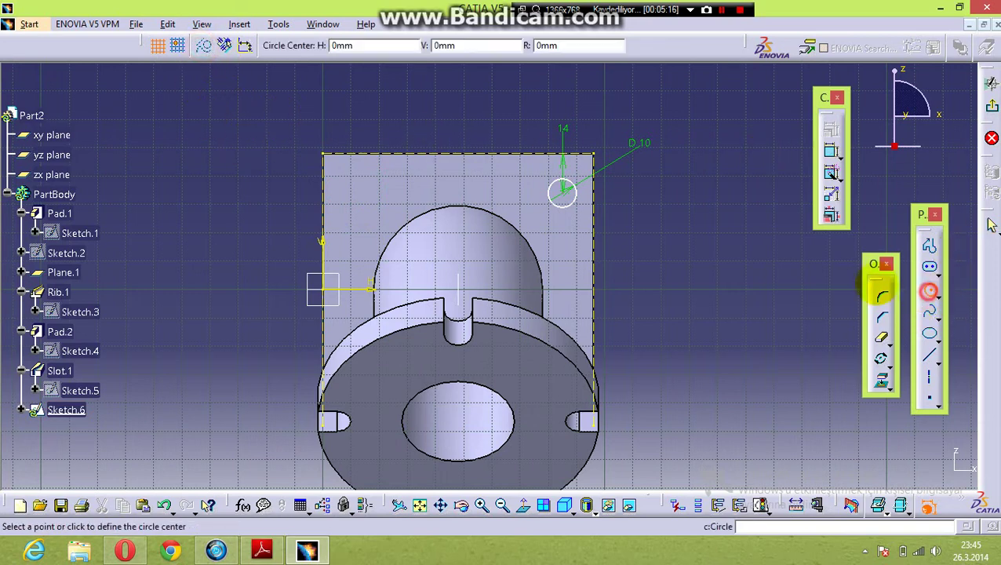
click(344, 193)
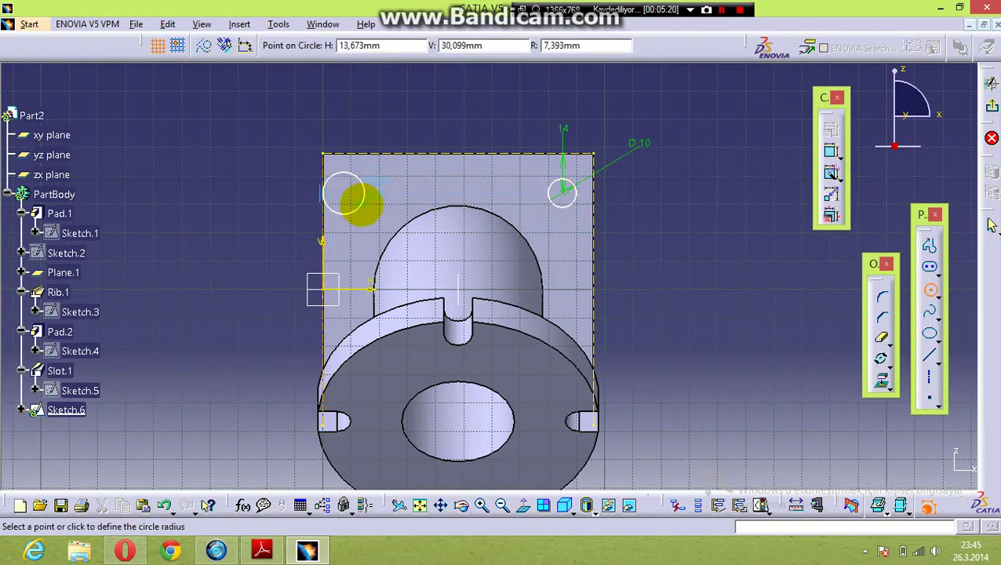
click(358, 202)
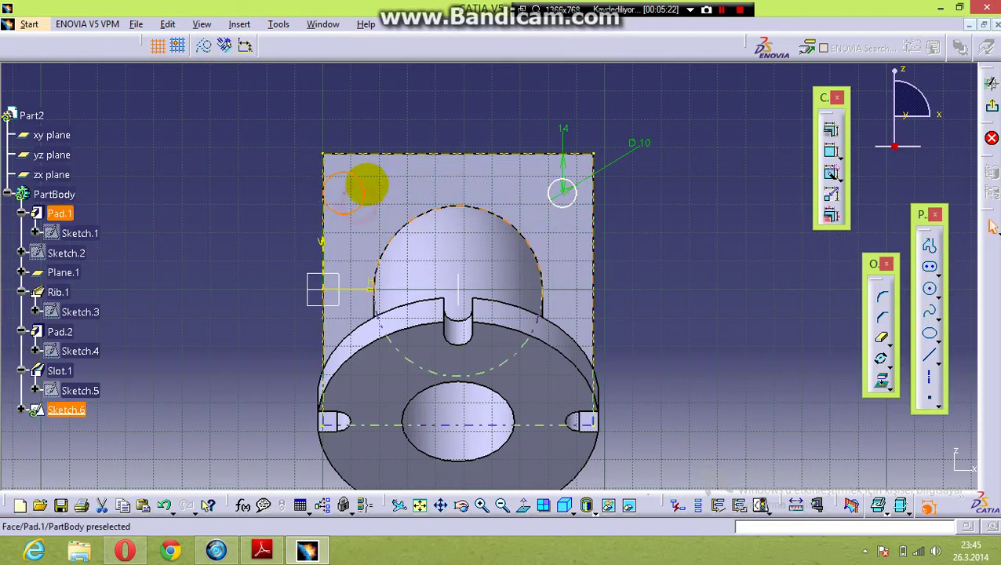
- Dimension the upper left circle and set its diameter to 10 mm
click(832, 150)
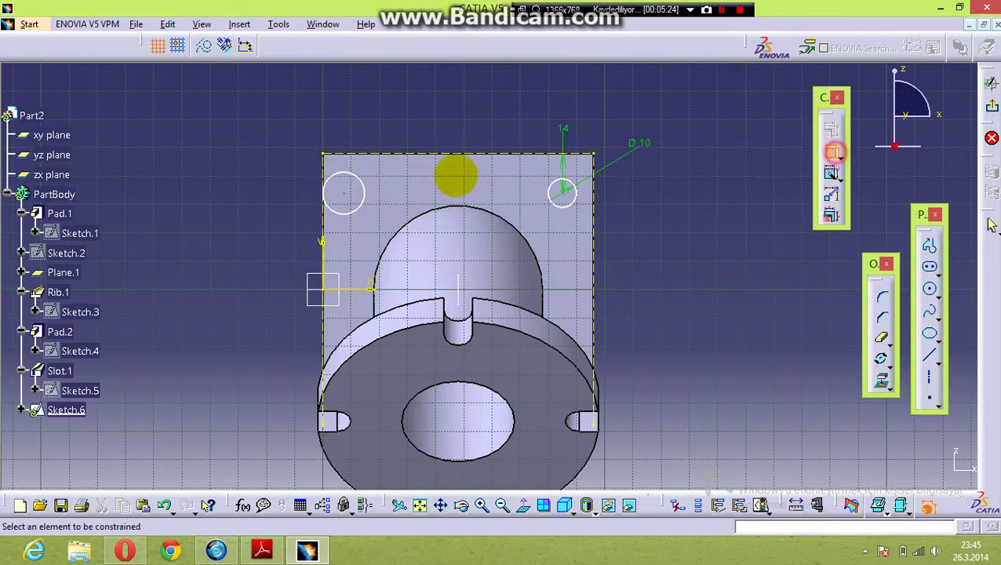
click(361, 185)
click(387, 108)
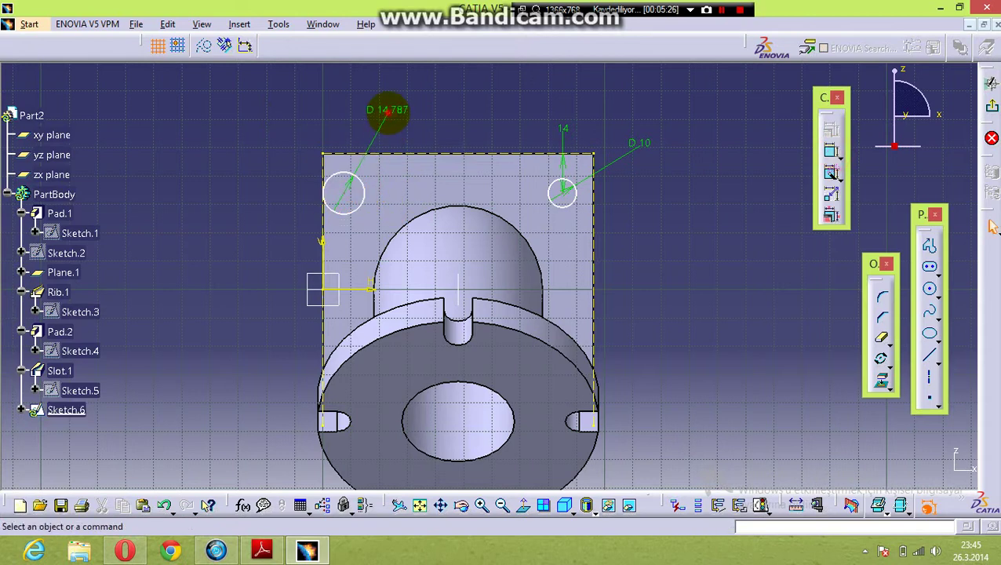
double_click(387, 110)
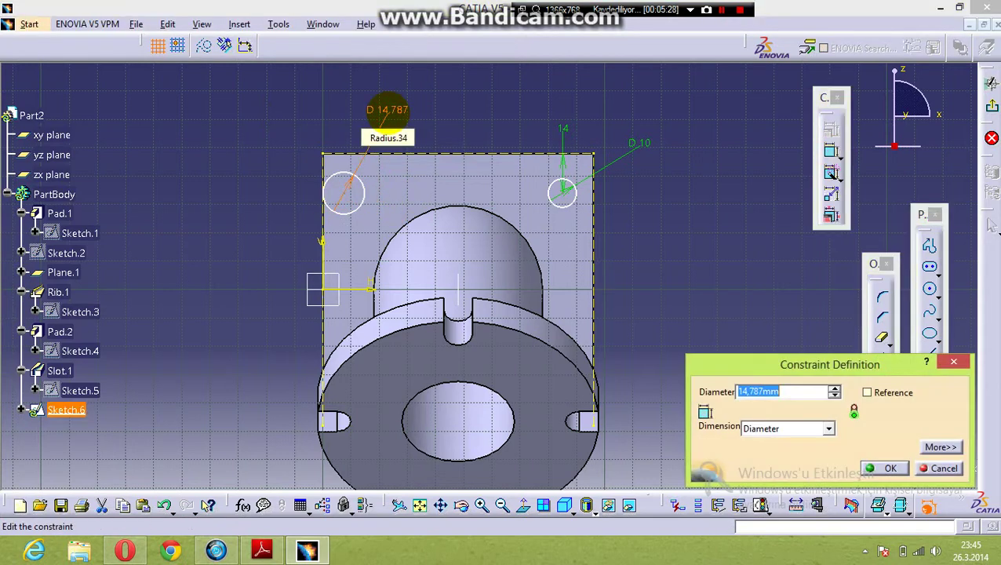
text(10)
key(Return)
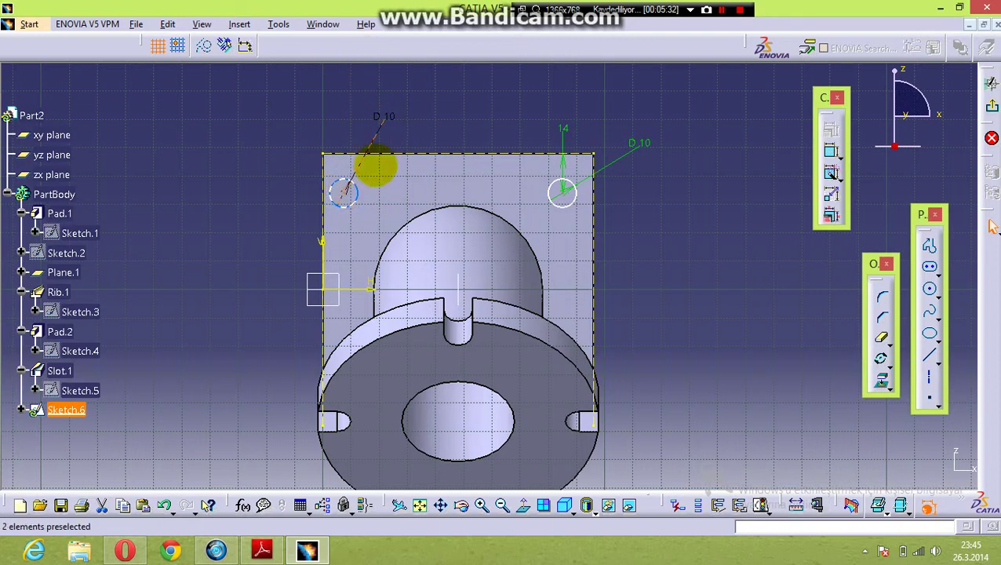
click(832, 149)
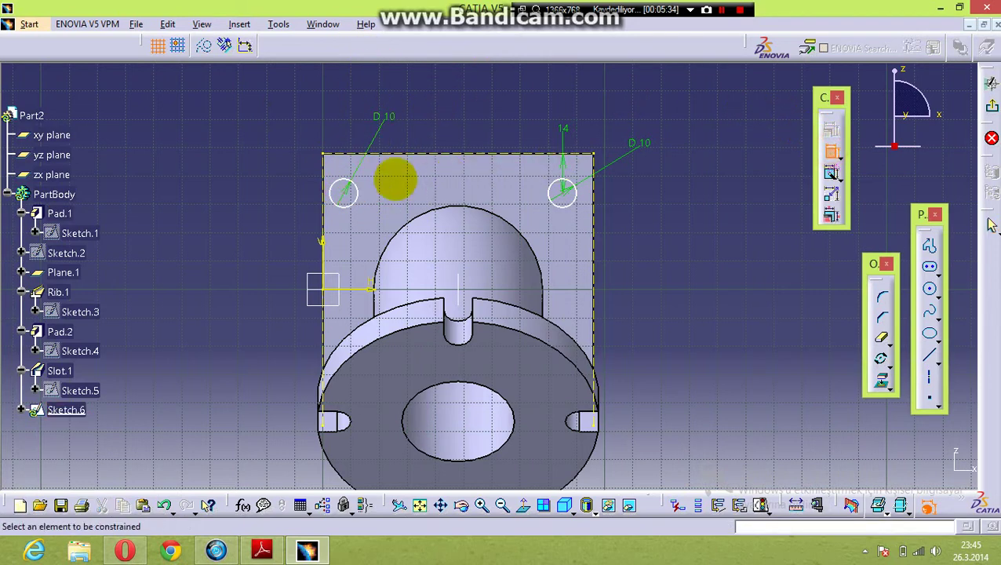
click(343, 192)
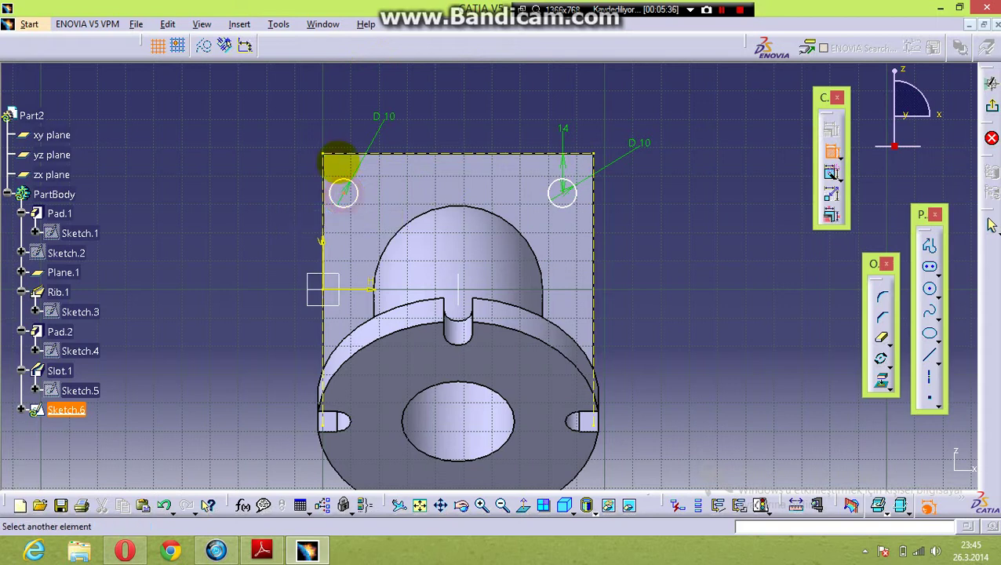
click(341, 154)
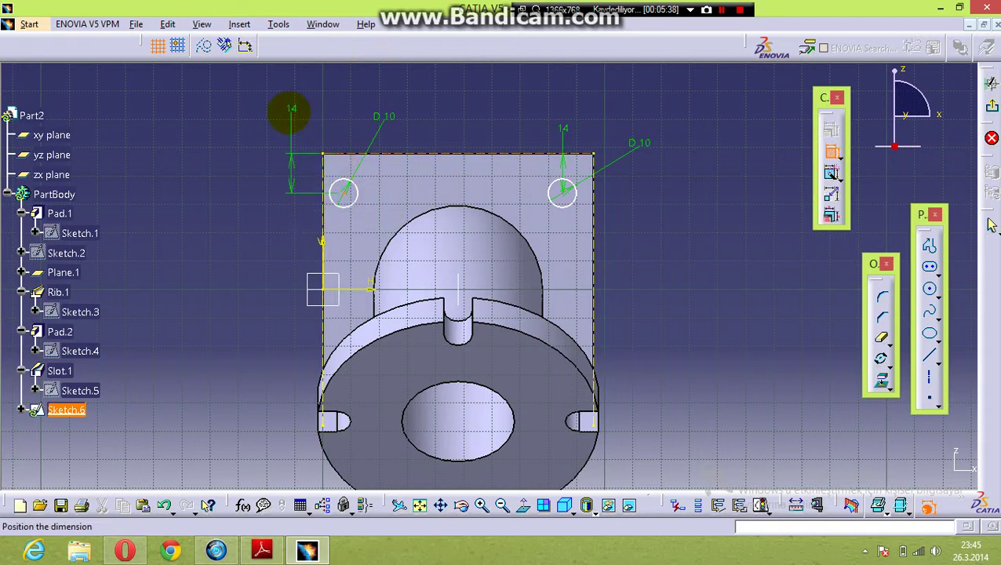
key(Escape)
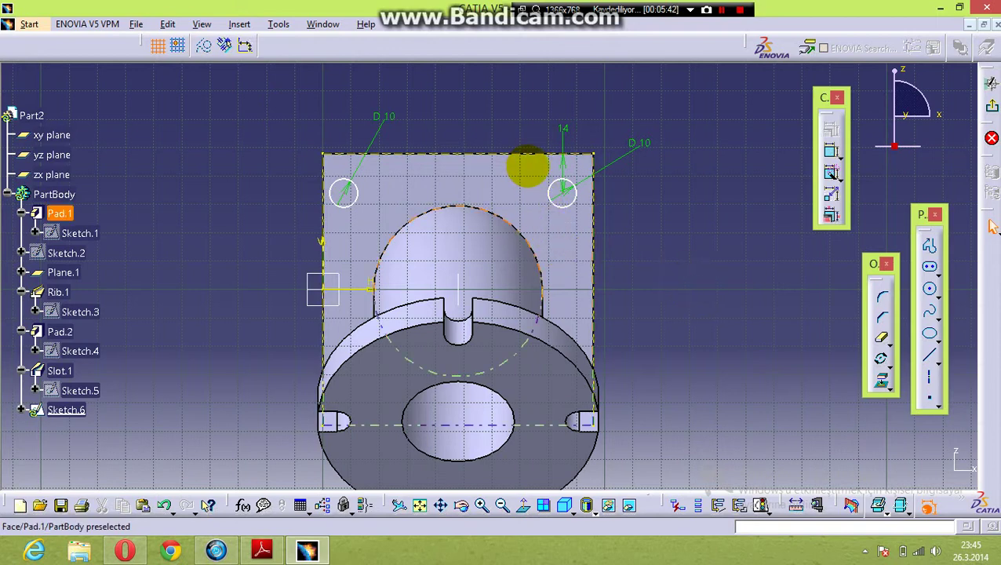
click(527, 165)
click(657, 196)
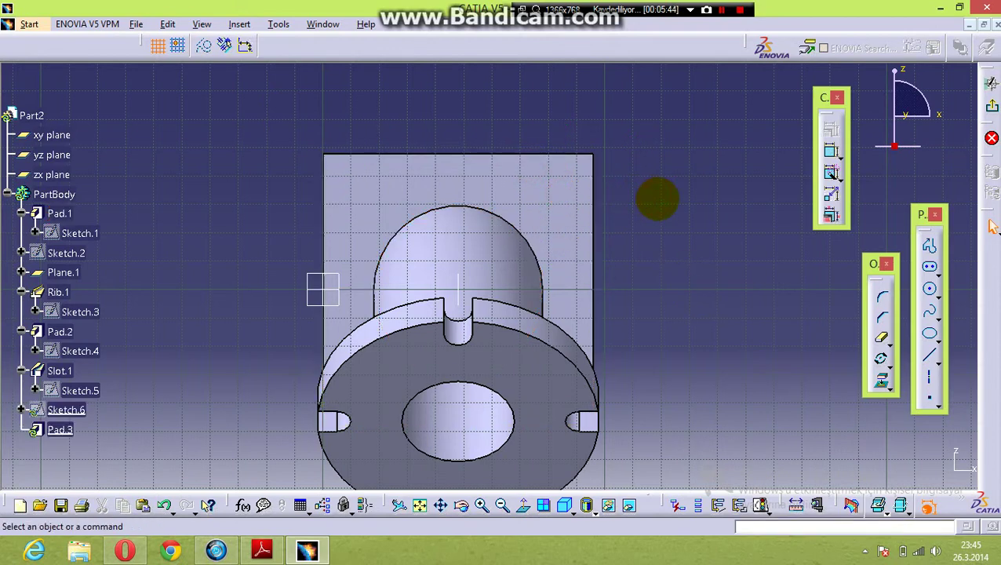
key(ctrl+z)
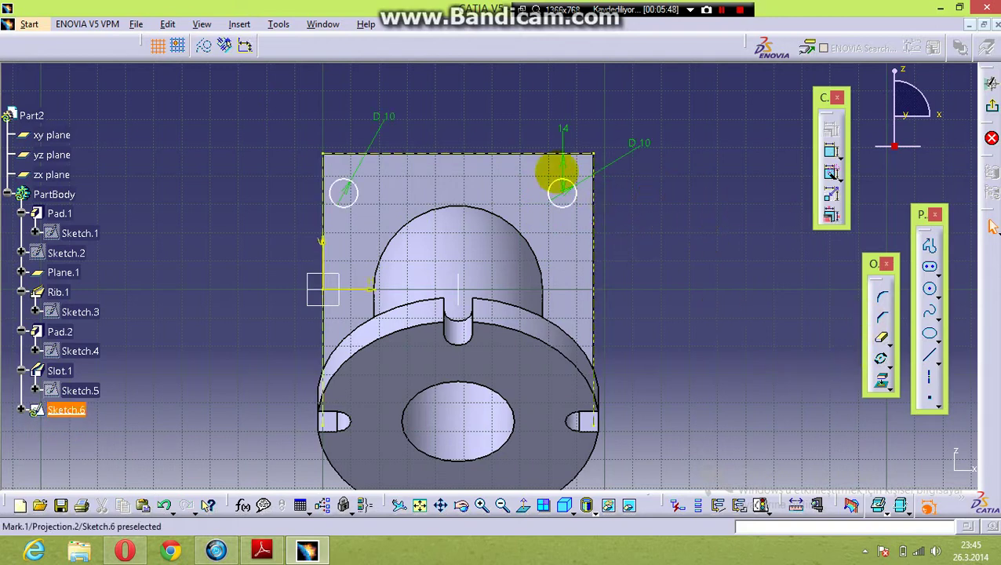
- Mirror the upper right 10 mm circle about the sketch's horizontal axis
click(561, 206)
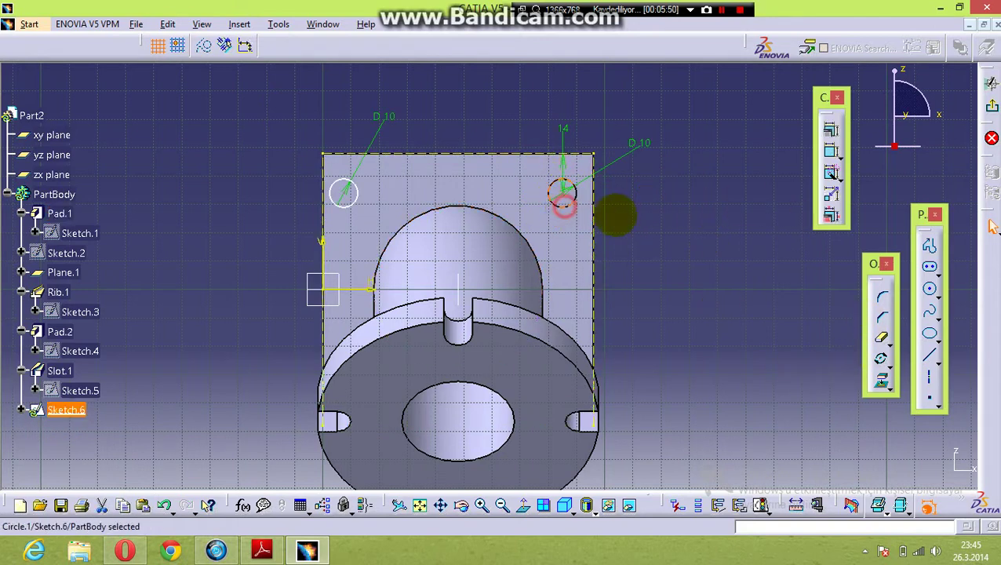
click(789, 347)
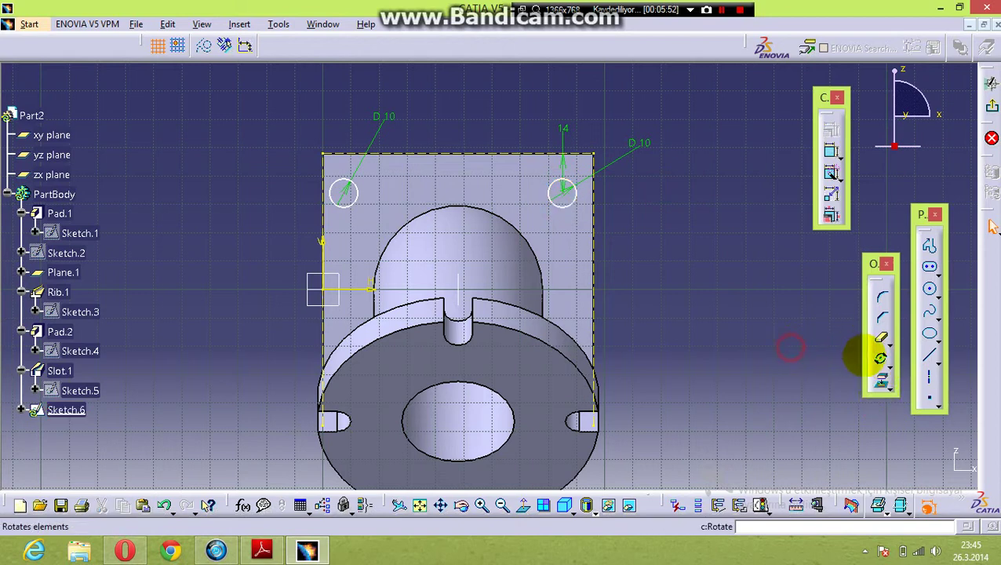
click(891, 366)
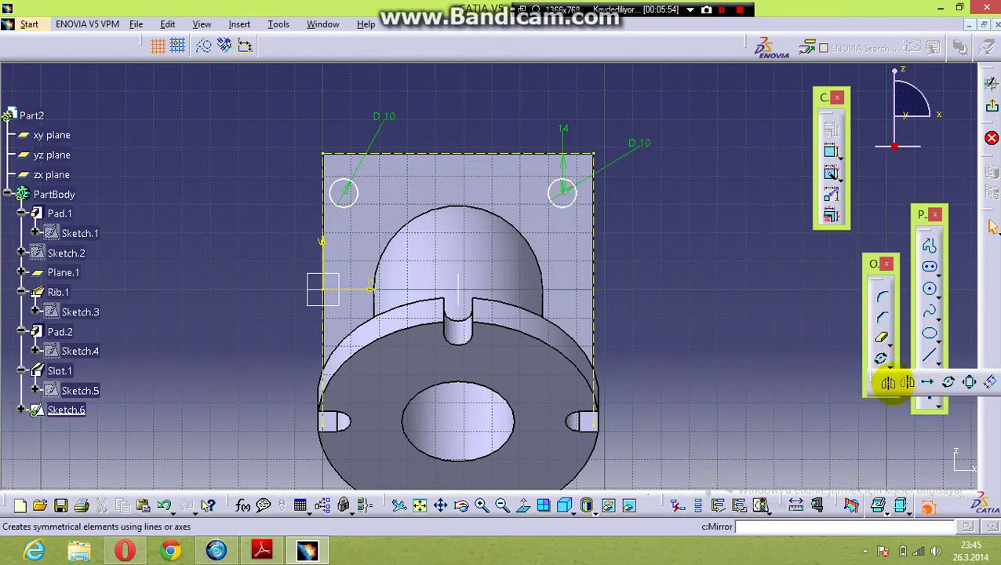
click(886, 381)
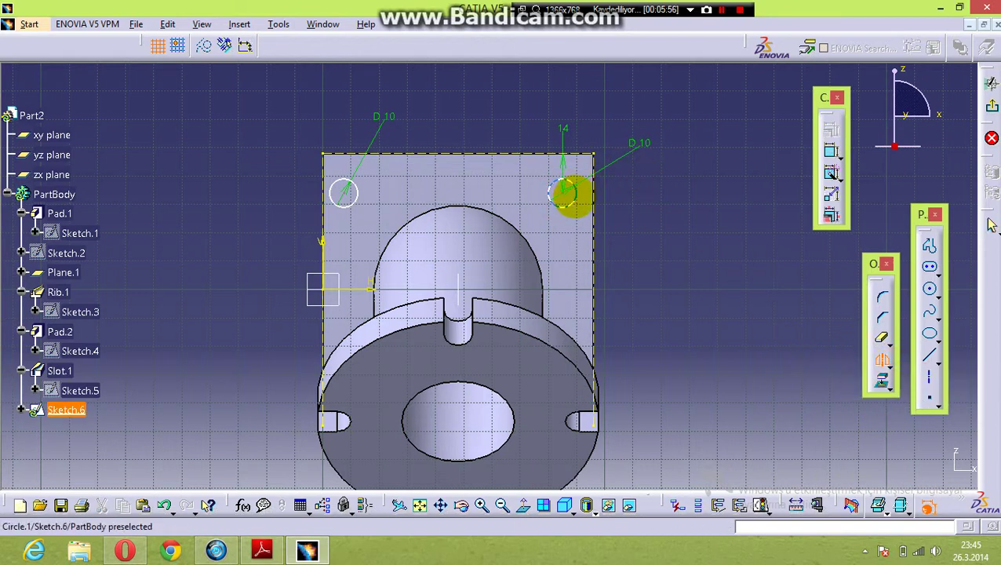
click(563, 191)
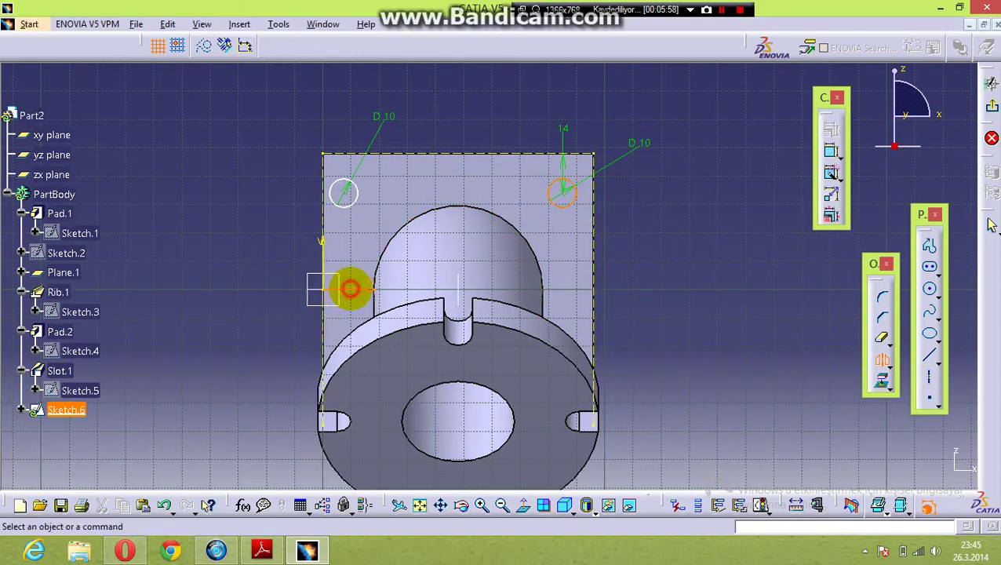
click(350, 289)
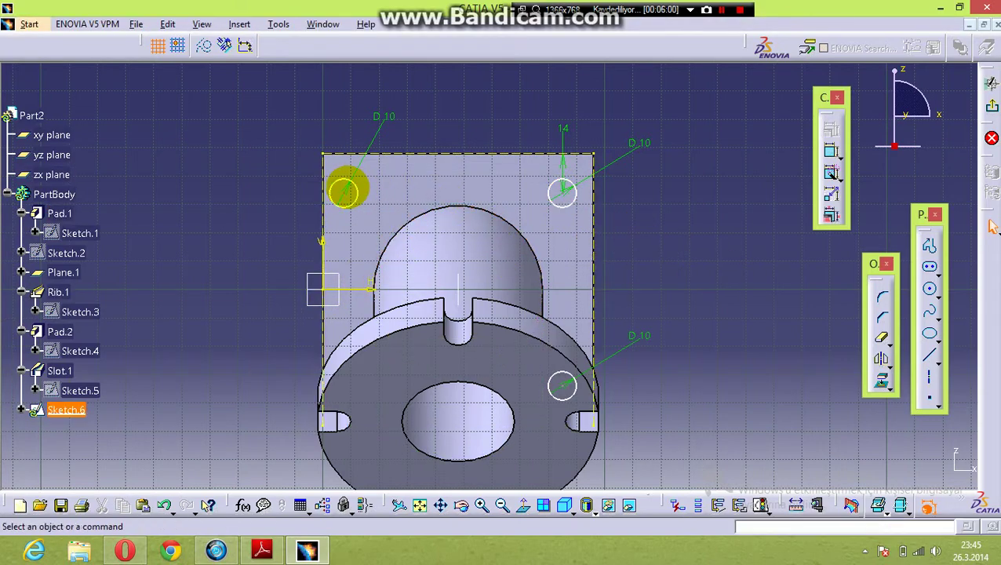
- Mirror the upper left 10 mm circle about the sketch's horizontal axis and exit the sketch
click(345, 191)
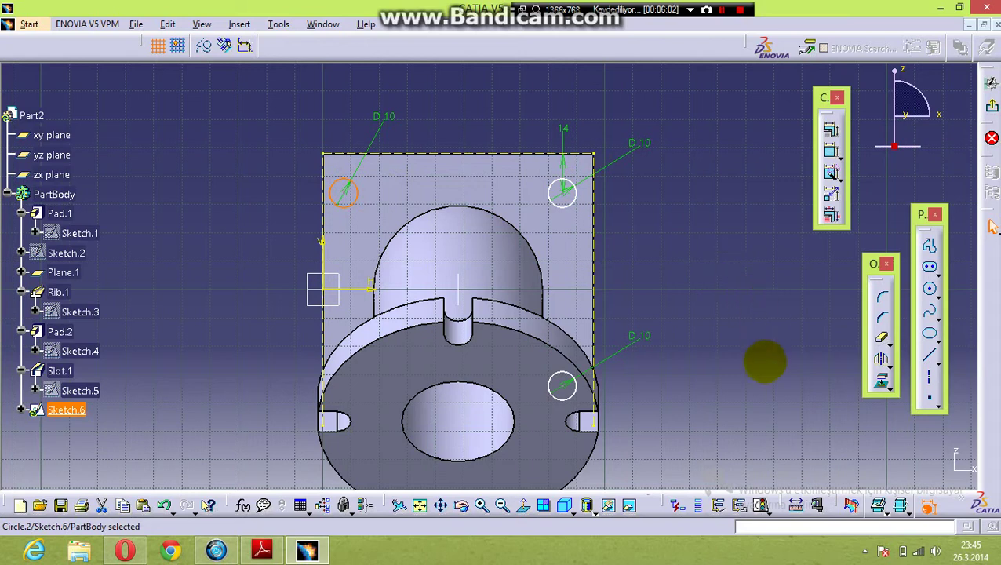
click(879, 359)
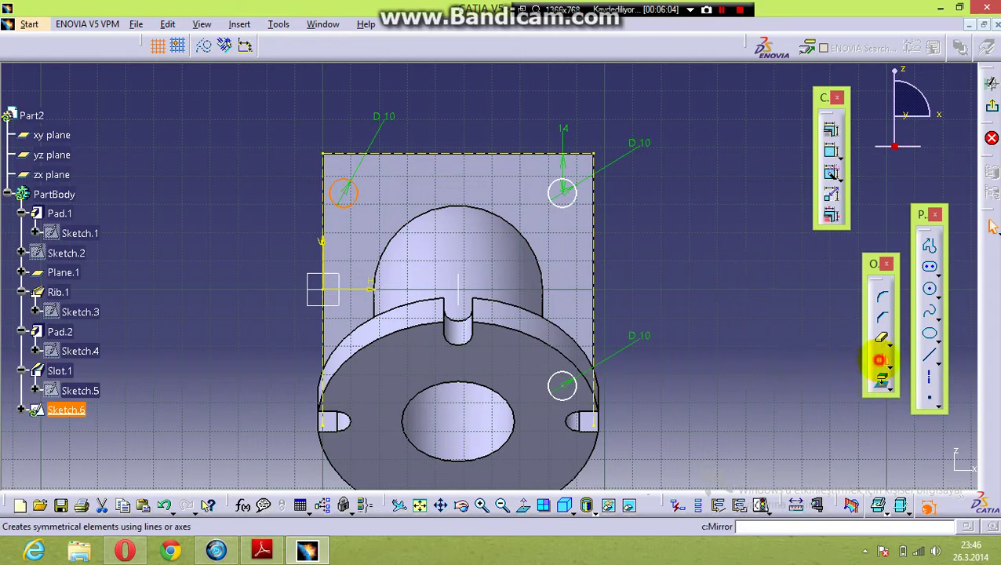
click(350, 287)
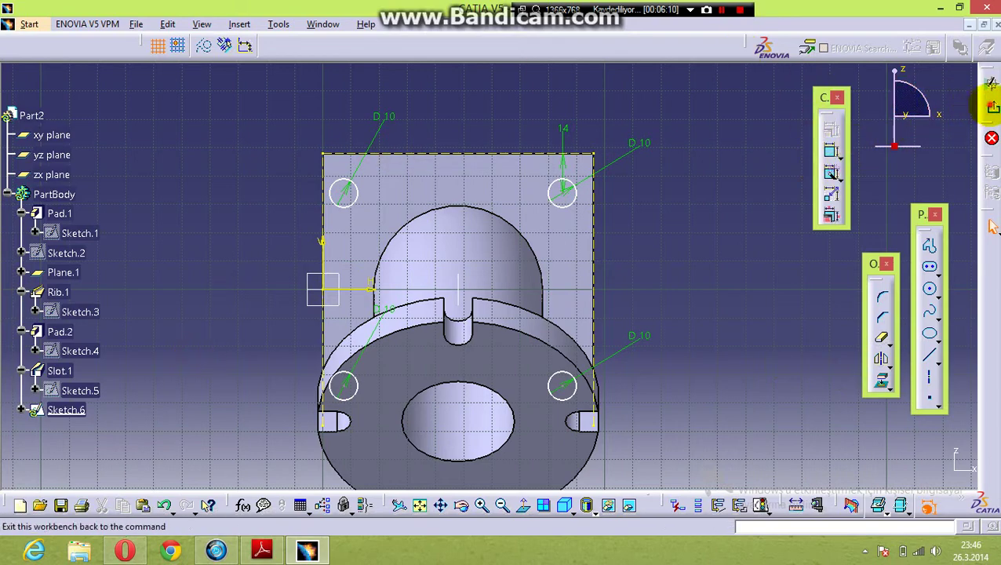
click(992, 106)
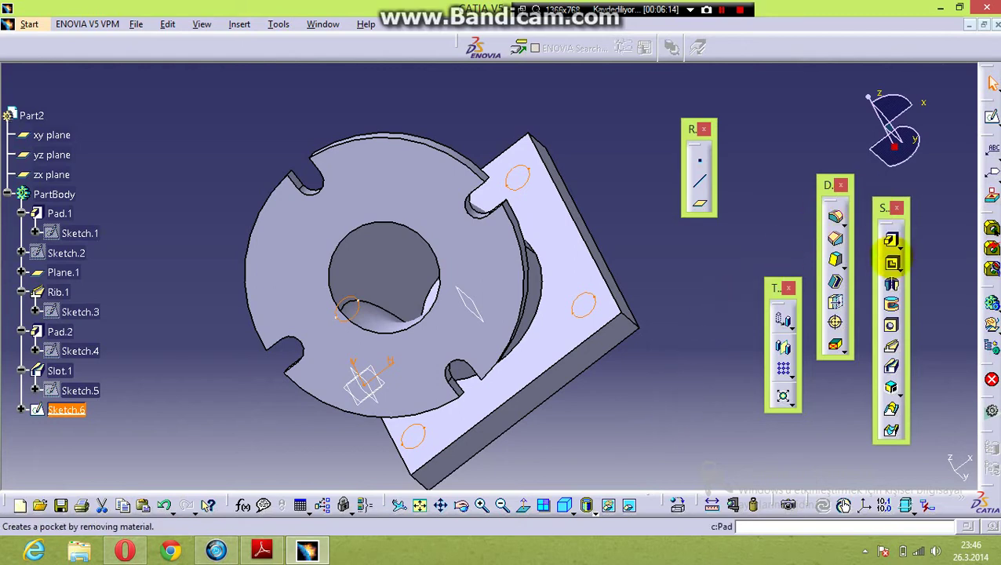
- Cut the four corner circles through the base plate as a pocket with the Up to next limit
click(891, 262)
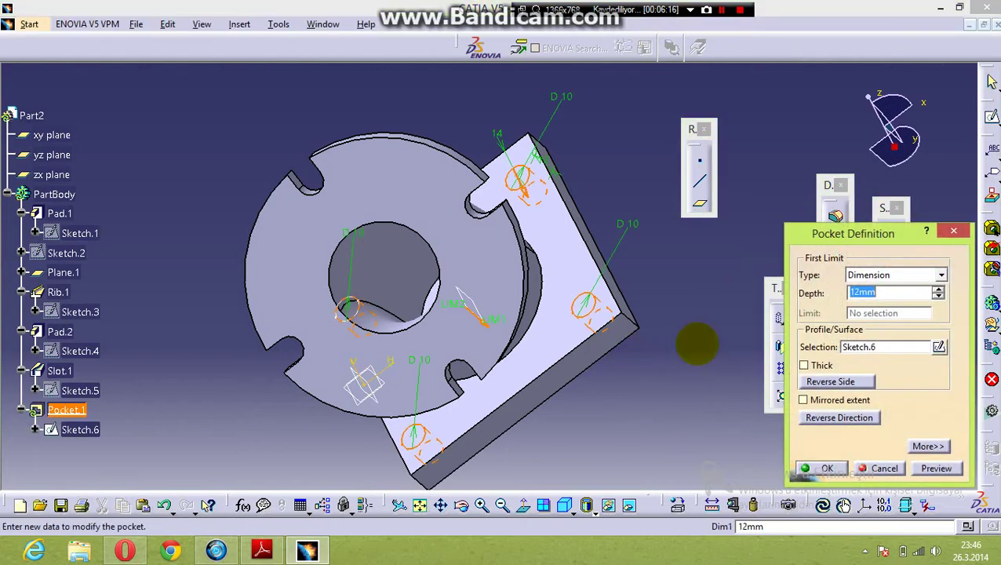
click(908, 273)
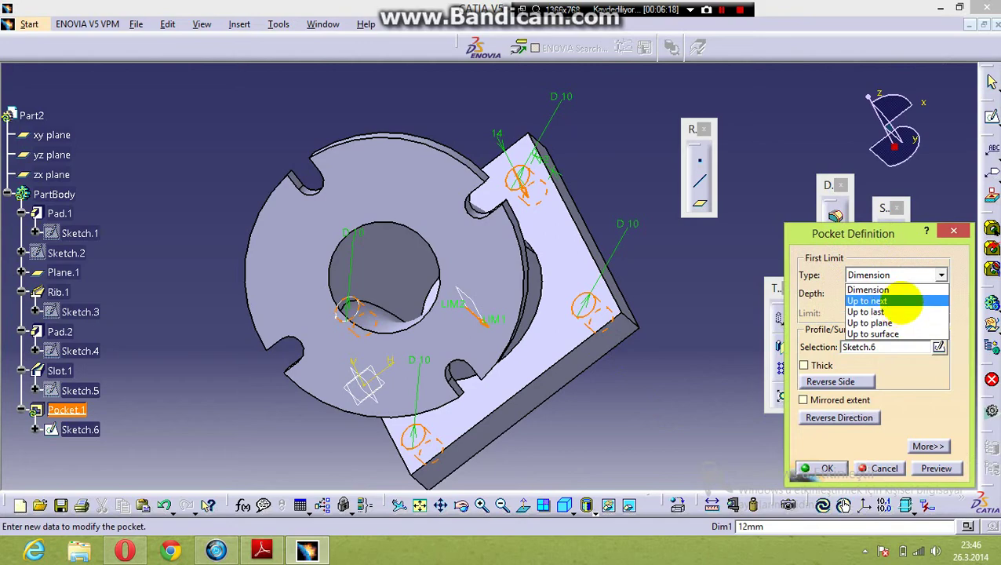
click(867, 301)
click(827, 468)
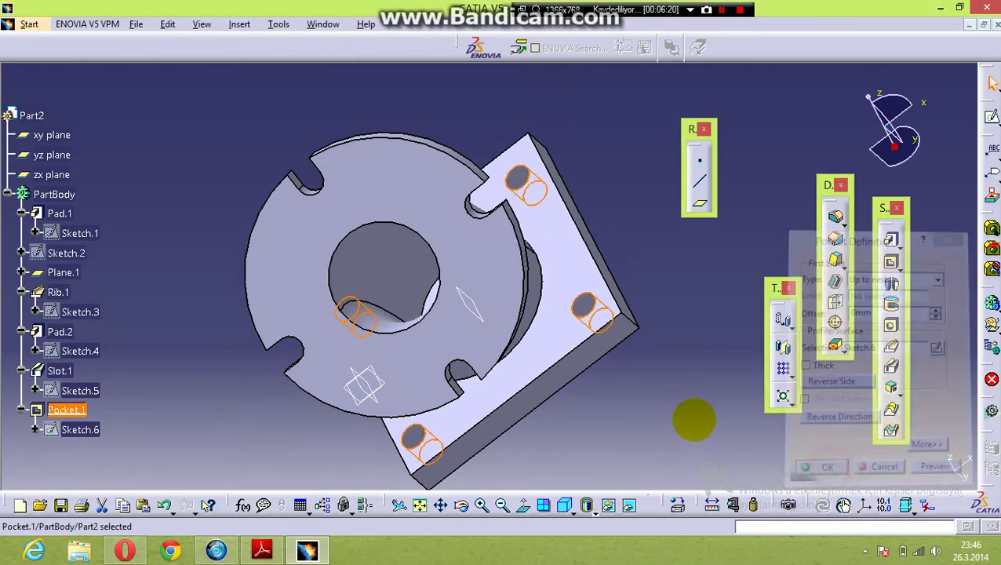
middle_drag(644, 430, 487, 446)
middle_drag(707, 302, 627, 281)
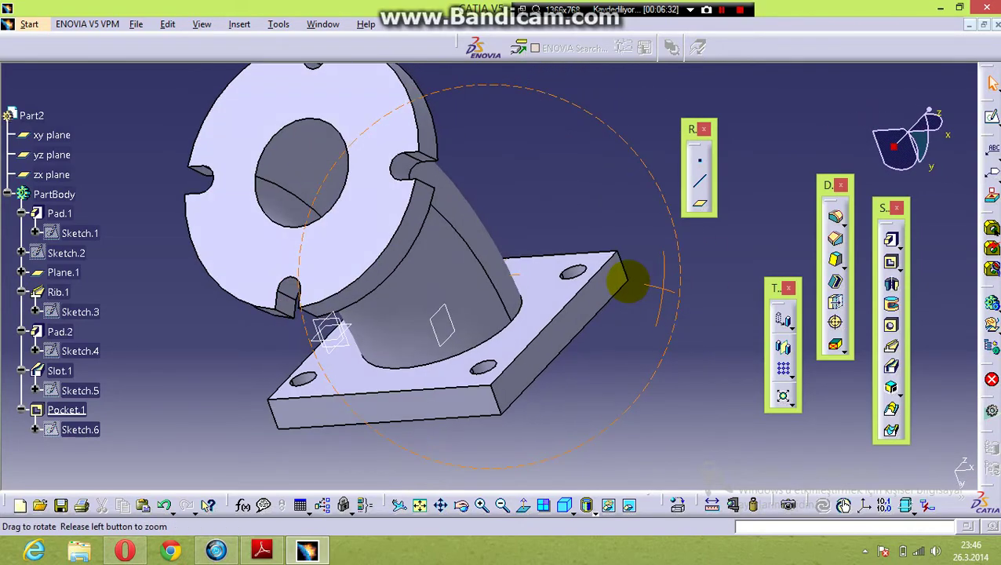
middle_drag(628, 333, 648, 364)
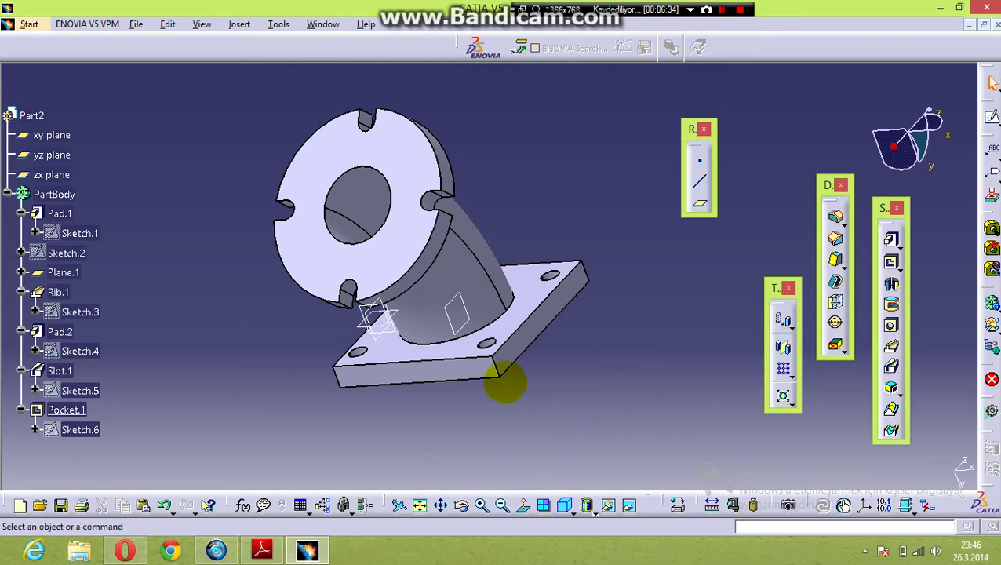
middle_drag(504, 383, 576, 358)
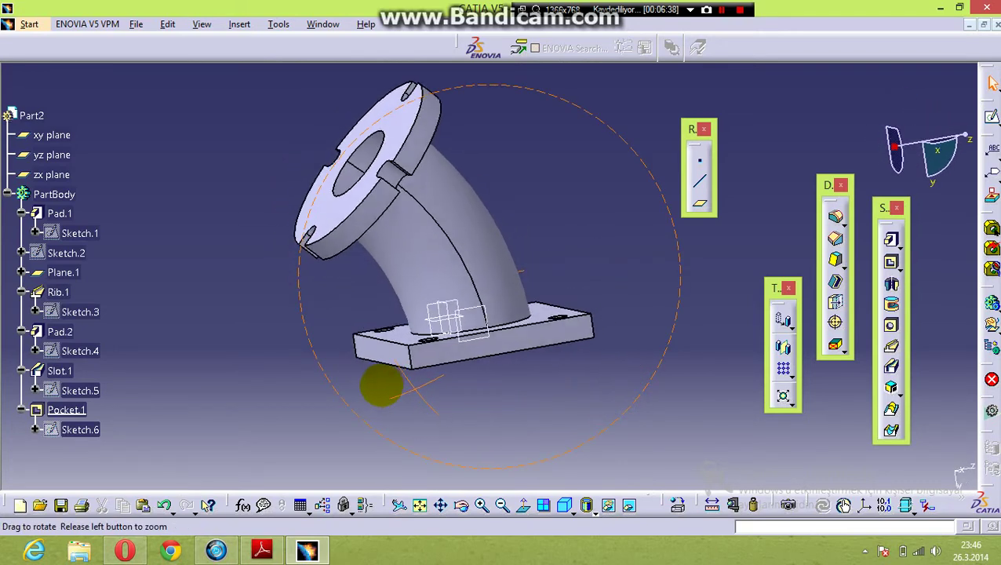
middle_drag(401, 347, 407, 409)
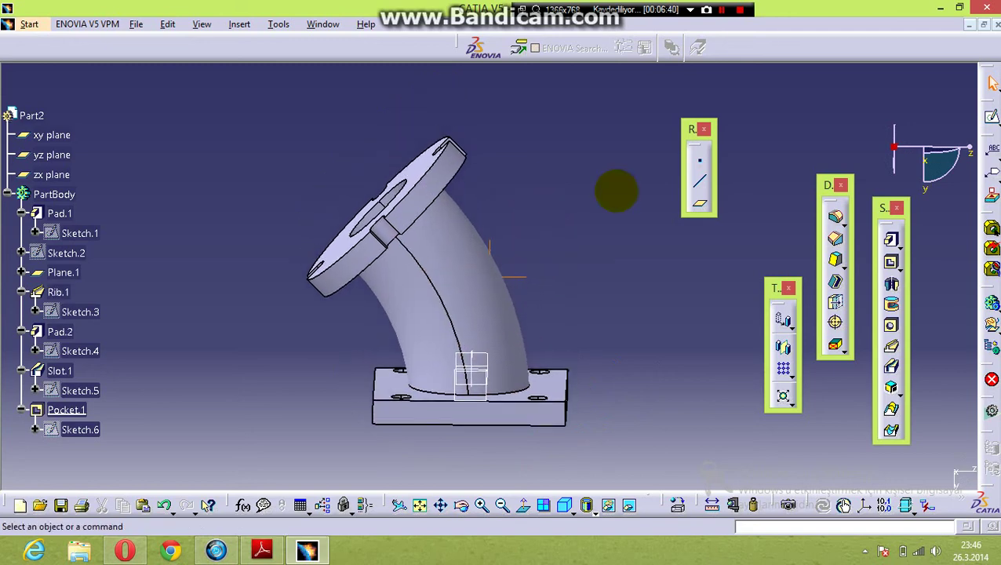